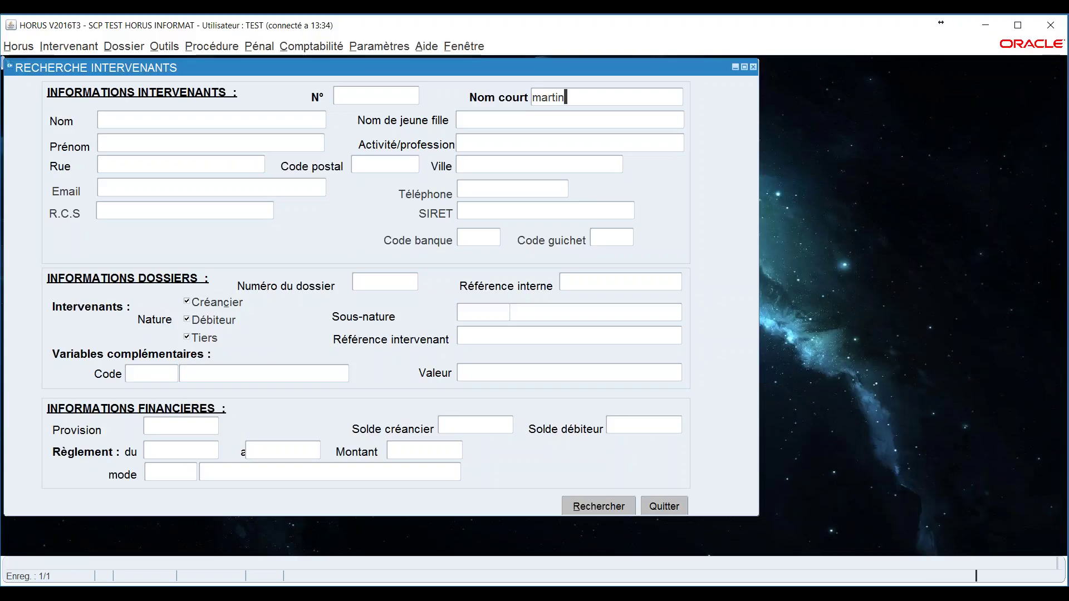
# - Run the party search on the entered short name and consult the colour legend for the highlighted results
pyautogui.press('Return')
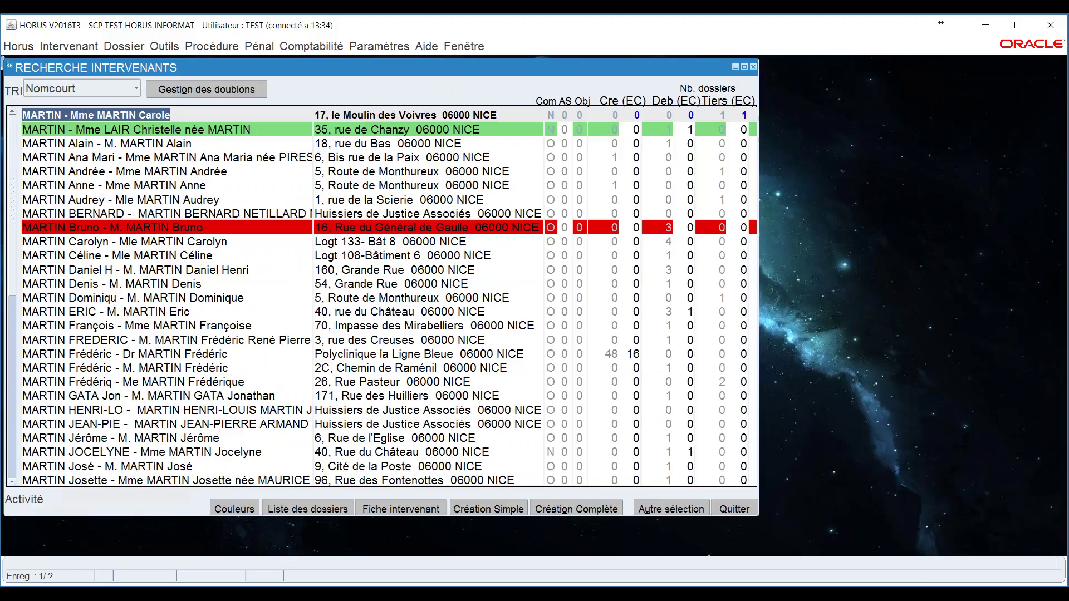
pyautogui.click(283, 213)
pyautogui.click(198, 227)
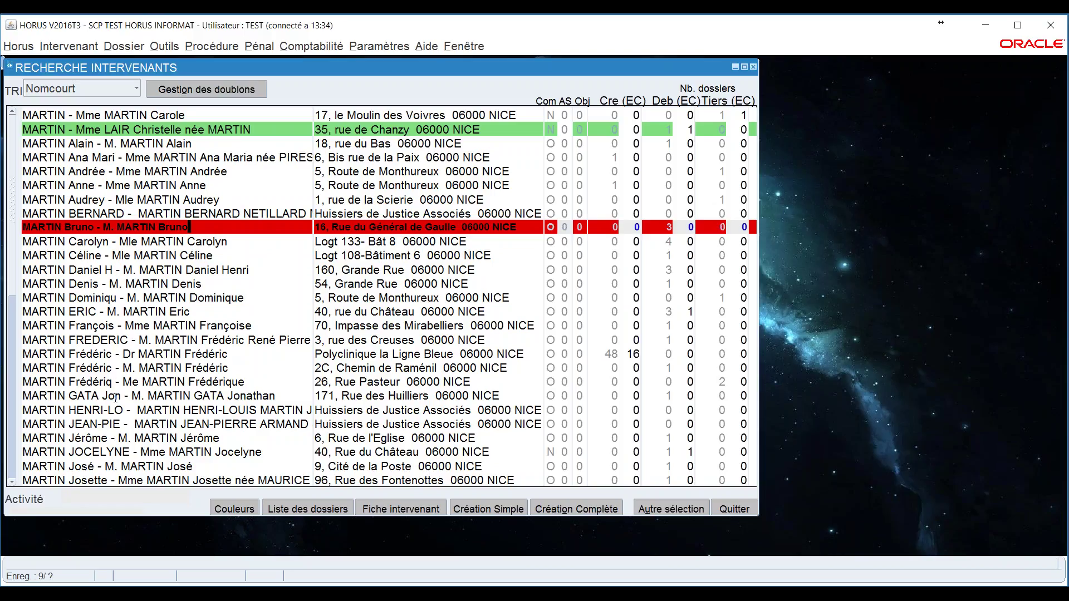
pyautogui.click(214, 512)
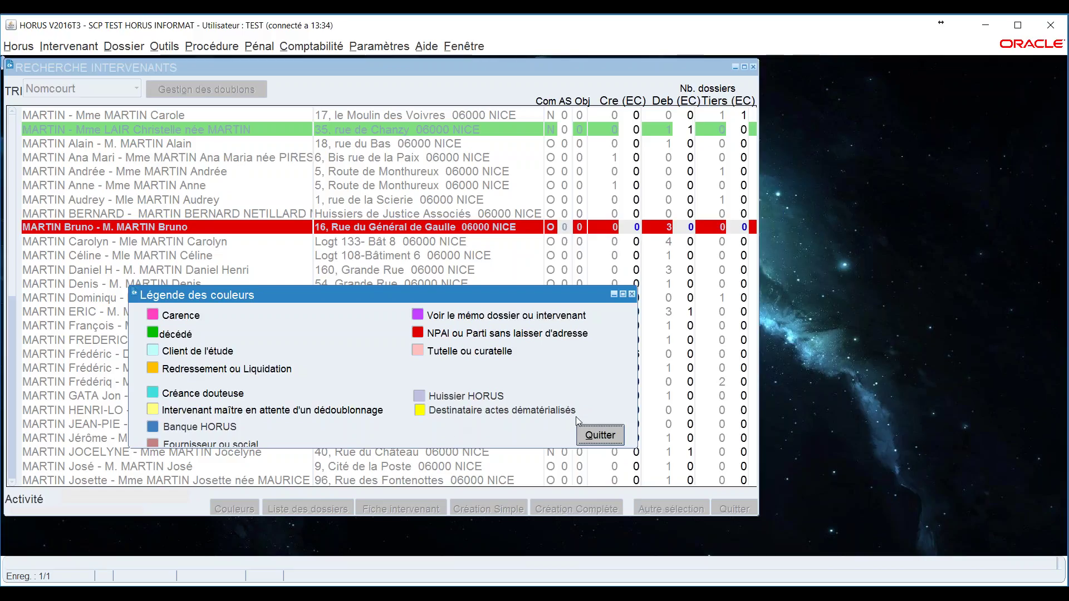
pyautogui.click(584, 436)
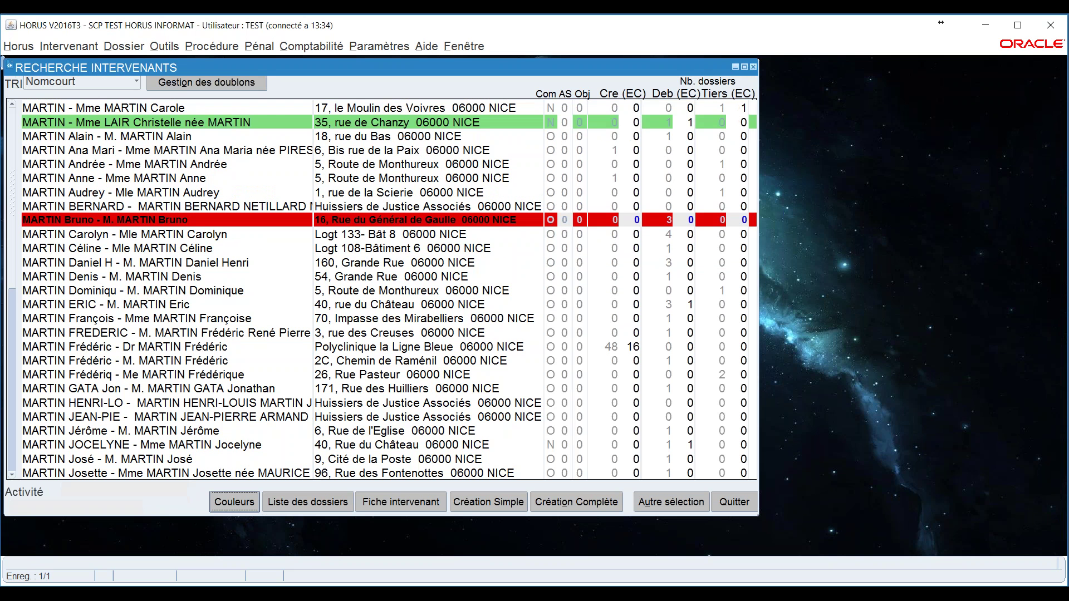
# - Open the record of the party in the third row of the results and show its fees, insolvency and alerts section
pyautogui.click(247, 303)
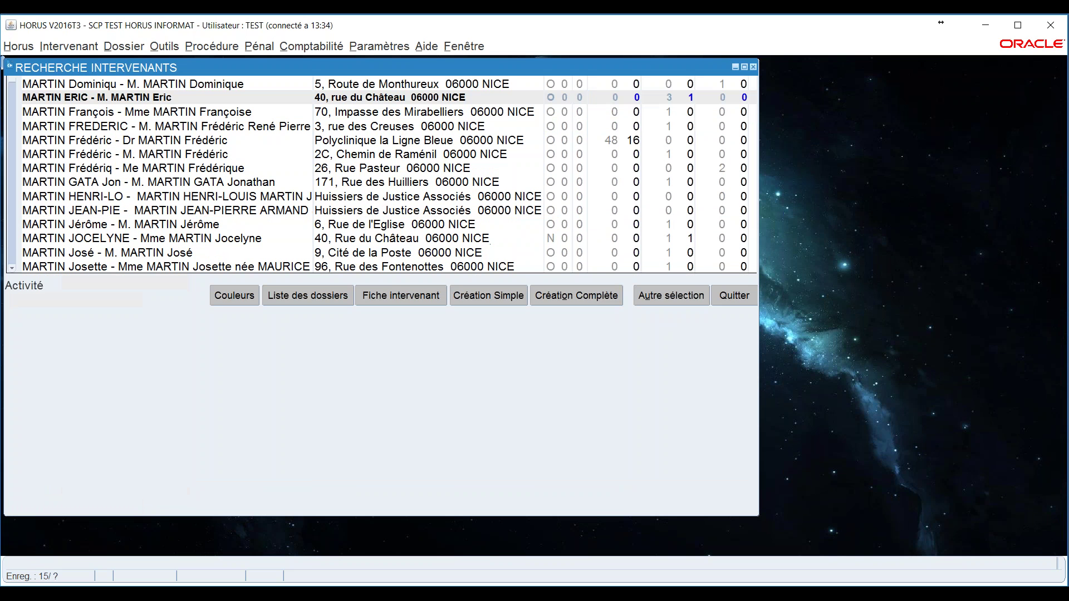
pyautogui.click(335, 223)
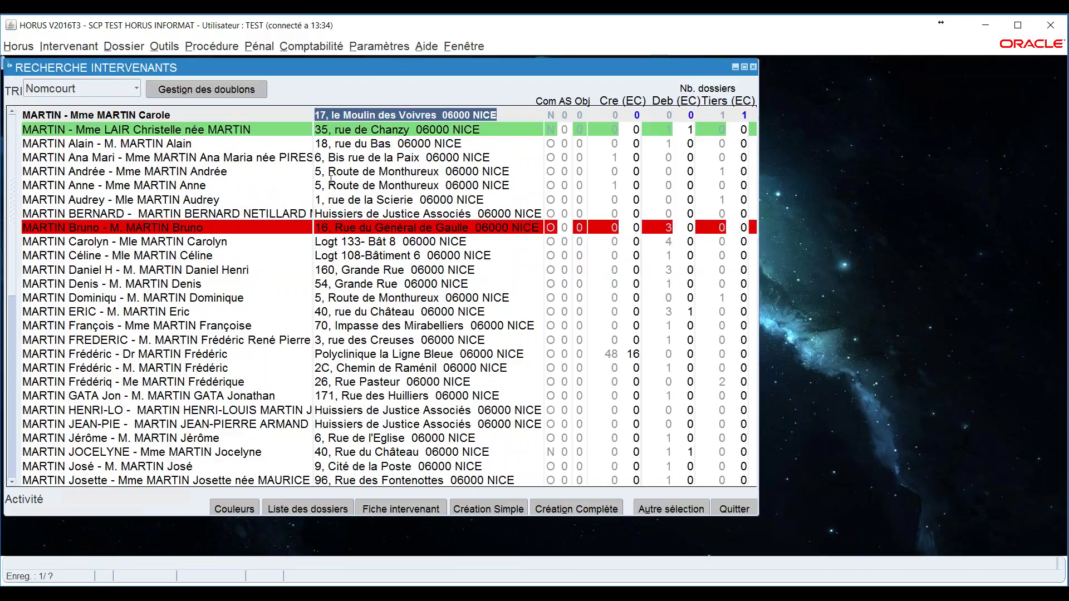
pyautogui.click(296, 144)
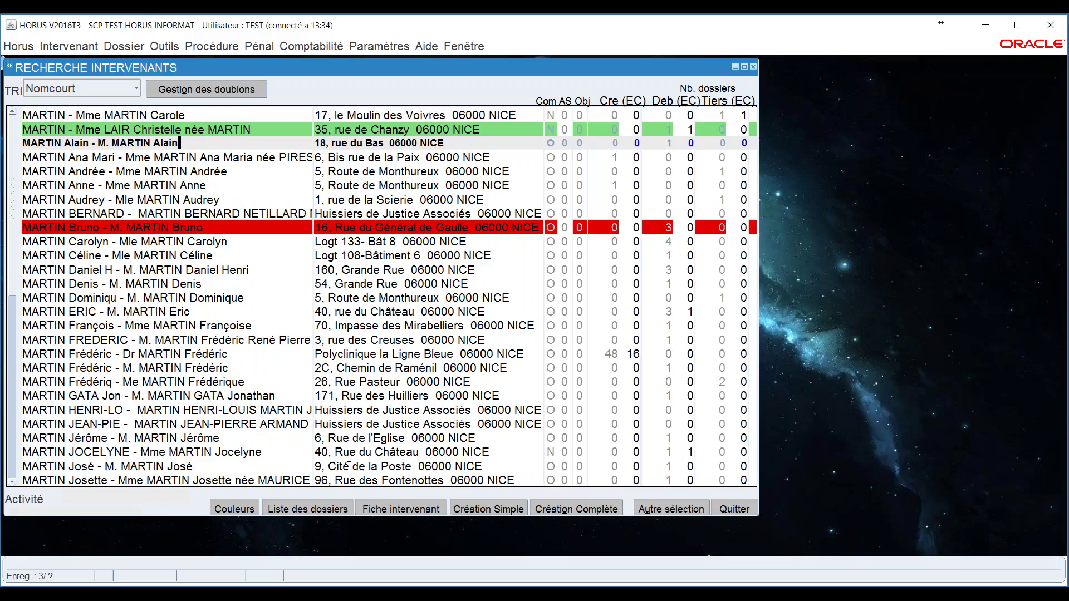
pyautogui.click(379, 508)
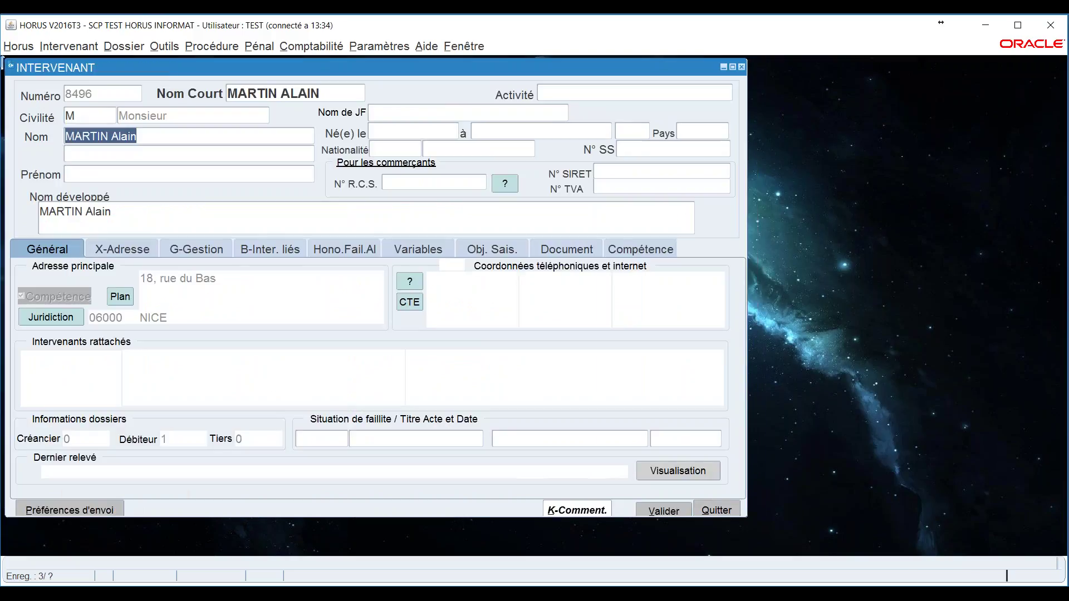
pyautogui.click(341, 240)
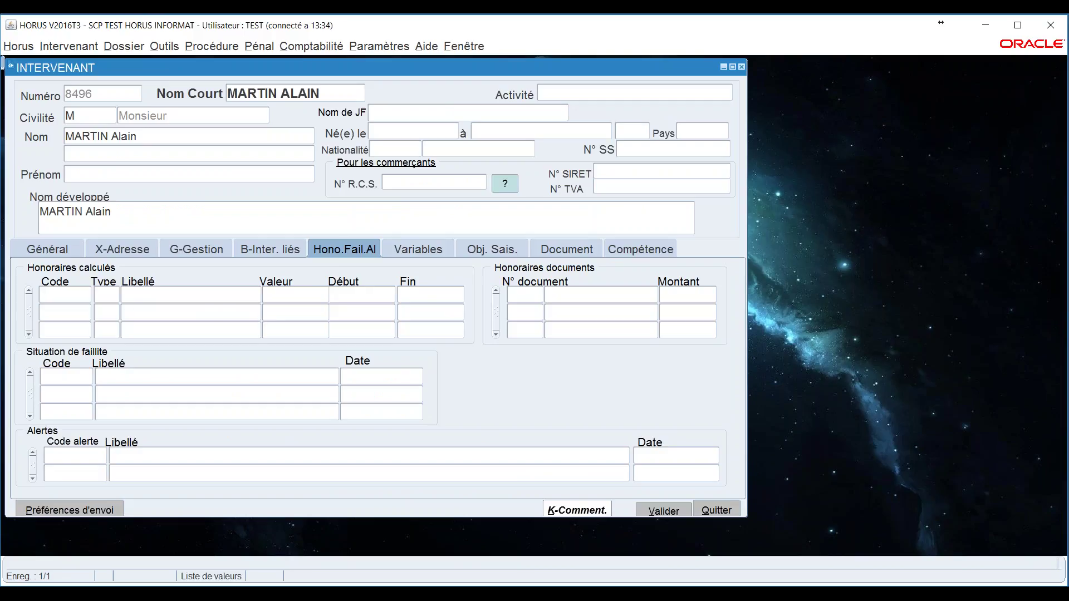
# - Add the alert code RJ/LJ (Redressement ou Liquidation) to the party's alerts, then save and close the record
pyautogui.click(60, 452)
pyautogui.press('F9')
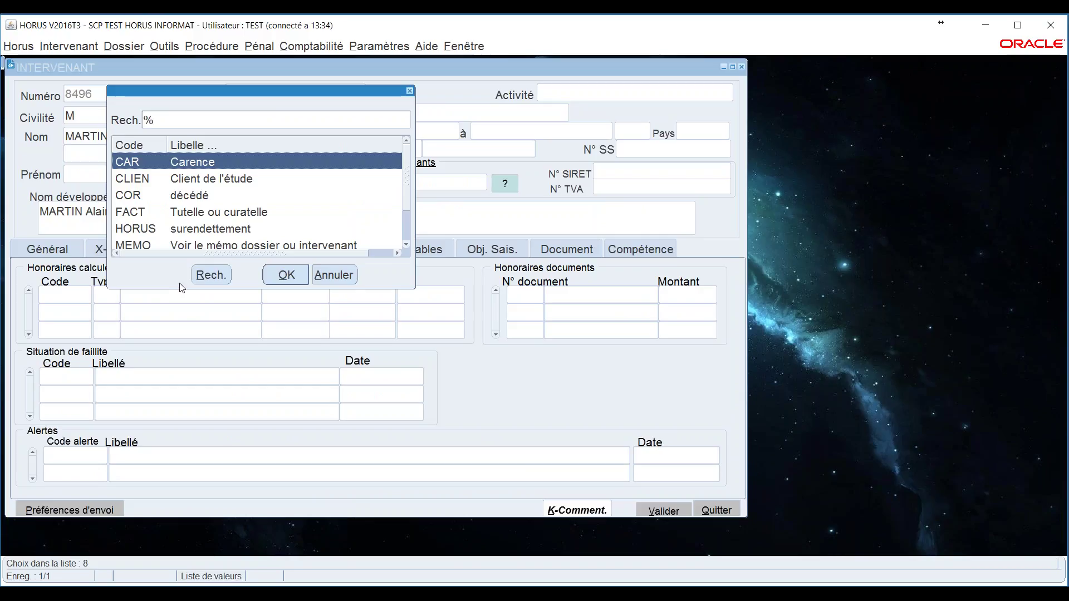
pyautogui.moveTo(176, 289); pyautogui.dragTo(176, 377)
pyautogui.click(207, 249)
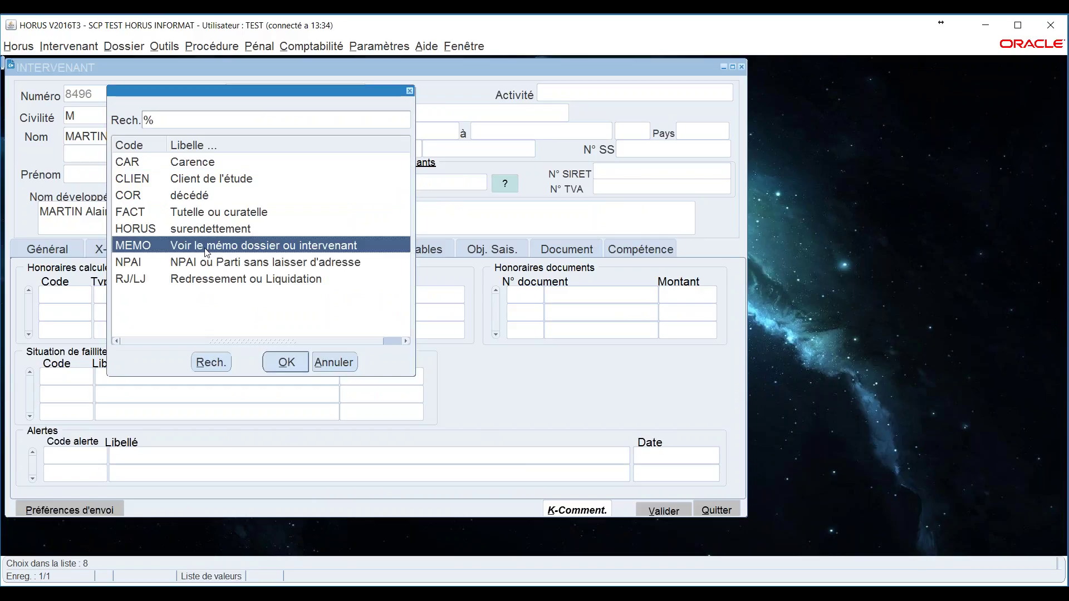
pyautogui.press('Down')
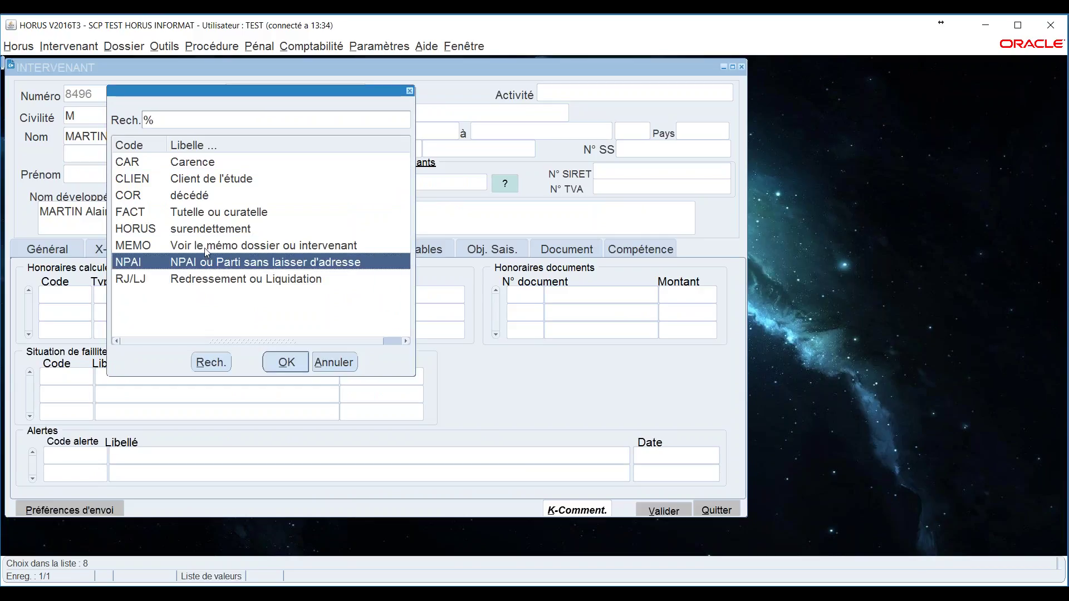
pyautogui.press('Down')
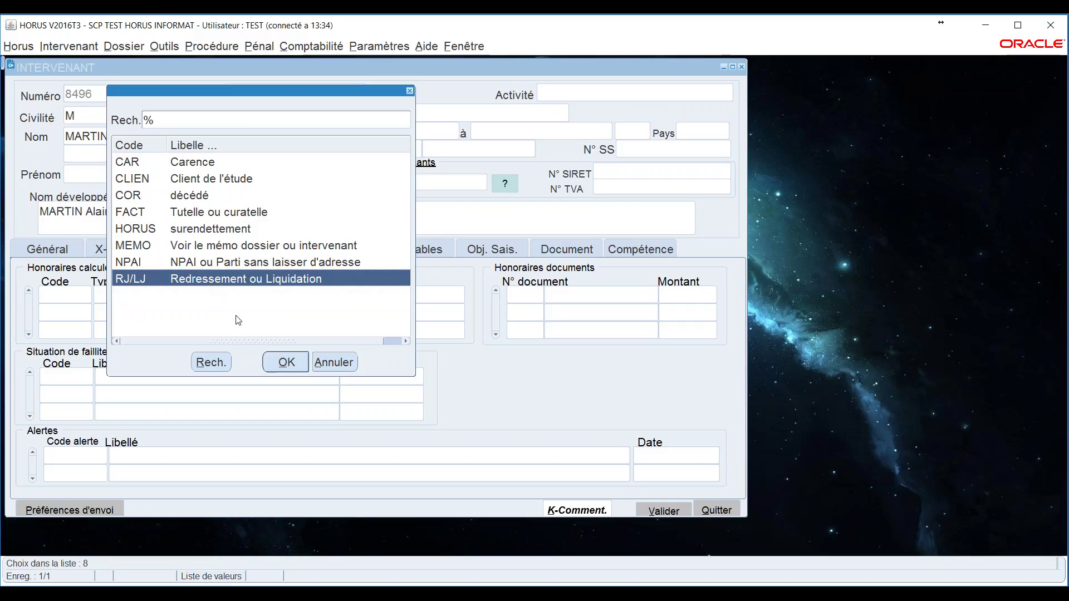
pyautogui.click(273, 363)
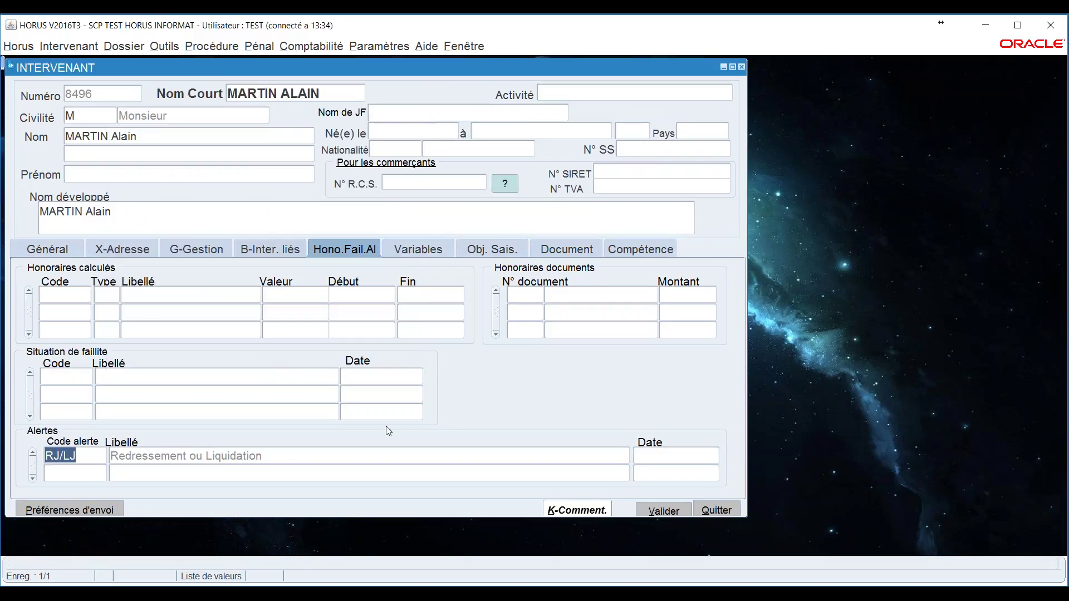
pyautogui.click(663, 511)
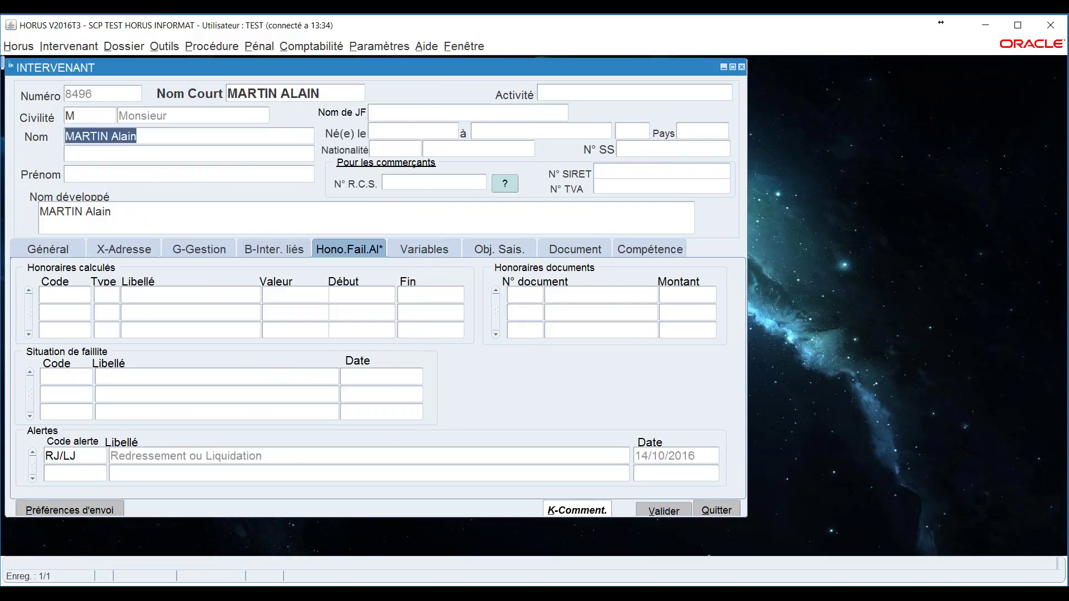
pyautogui.click(715, 511)
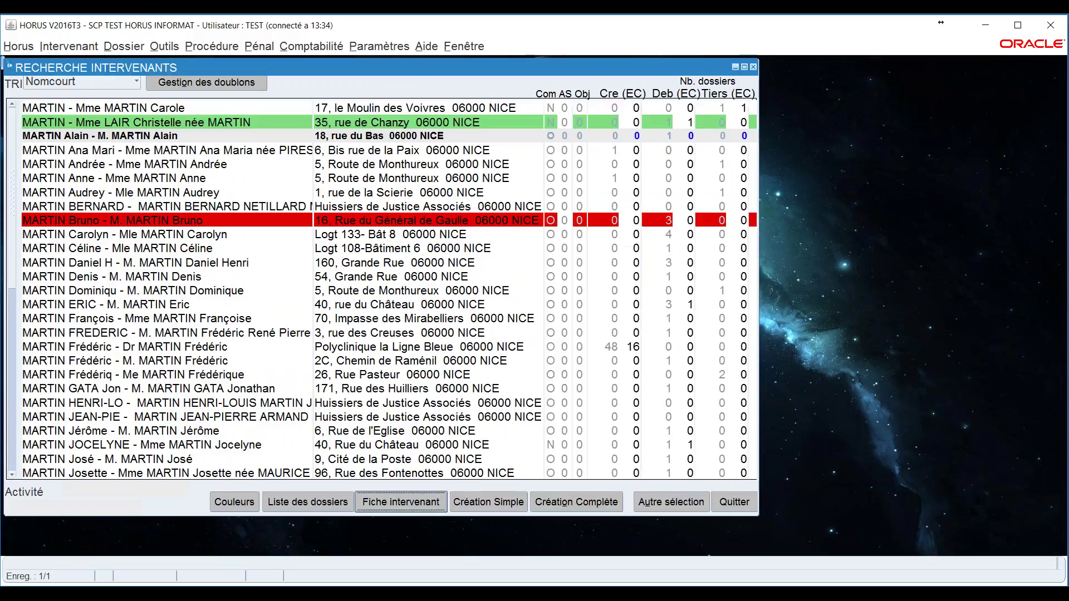
# - Rerun the same party search and open the criminal case of the green-highlighted party from its case list
pyautogui.click(656, 503)
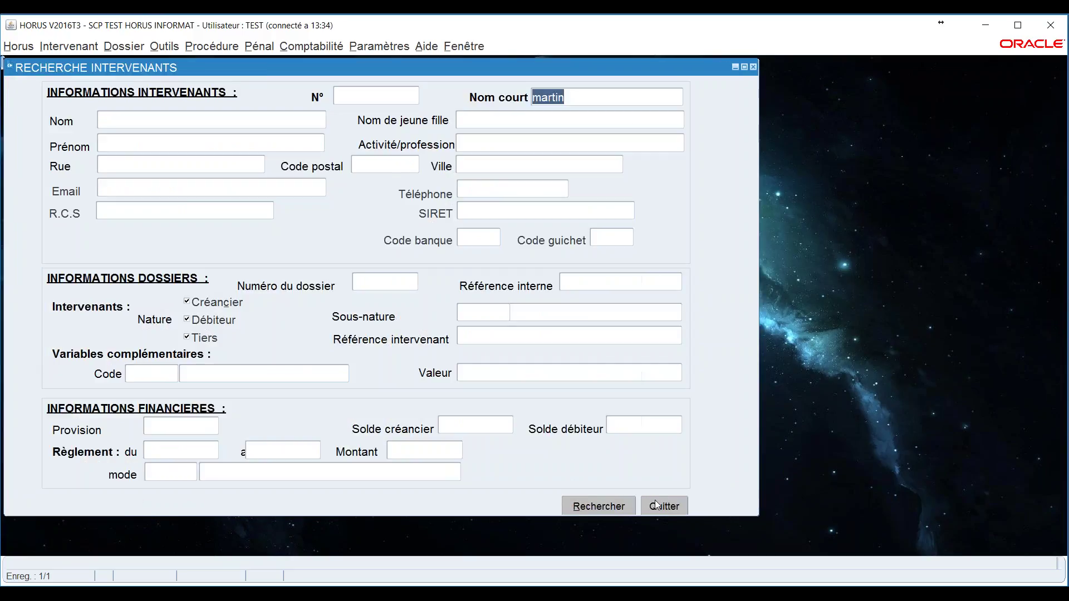
pyautogui.click(603, 511)
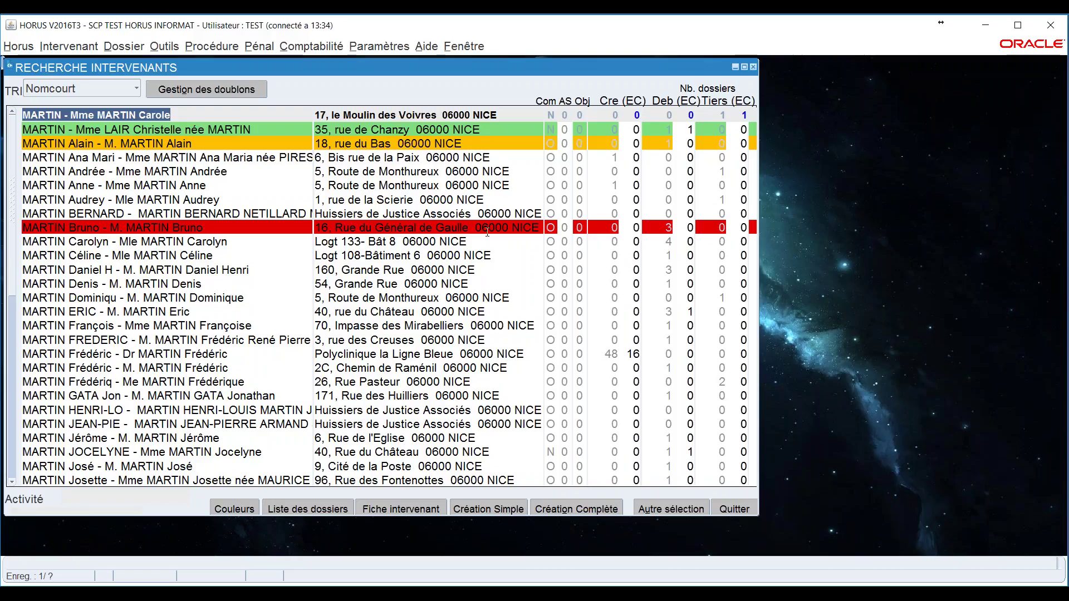
pyautogui.click(259, 131)
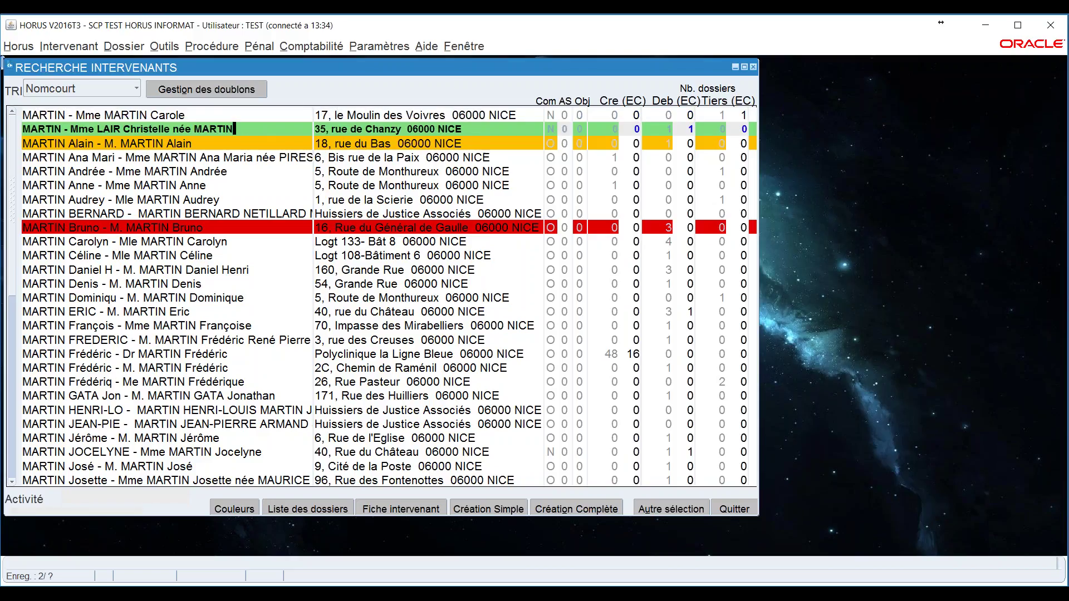
pyautogui.click(305, 502)
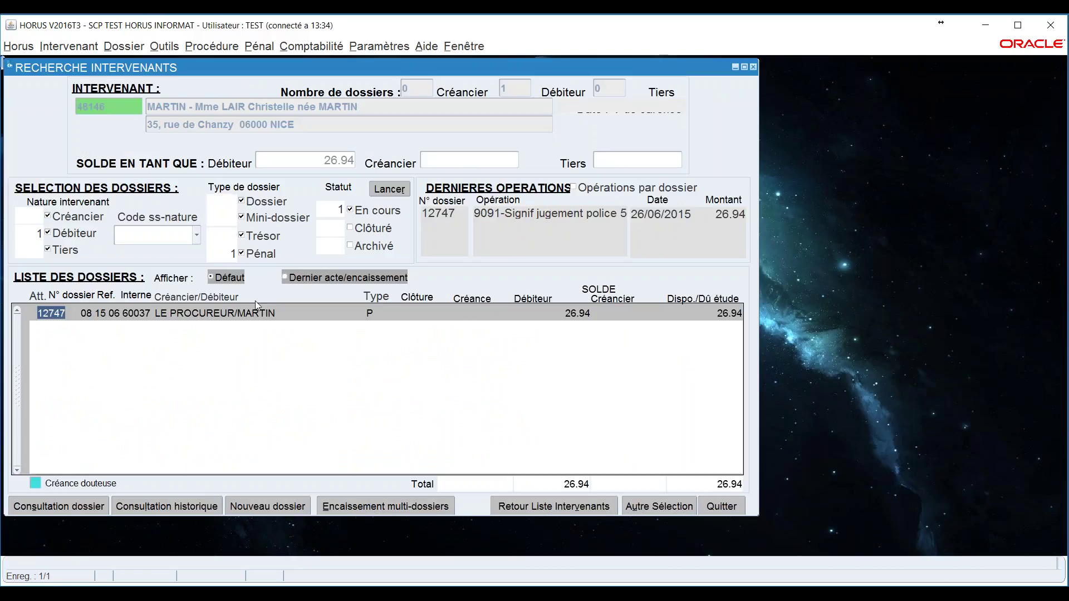
pyautogui.click(12, 509)
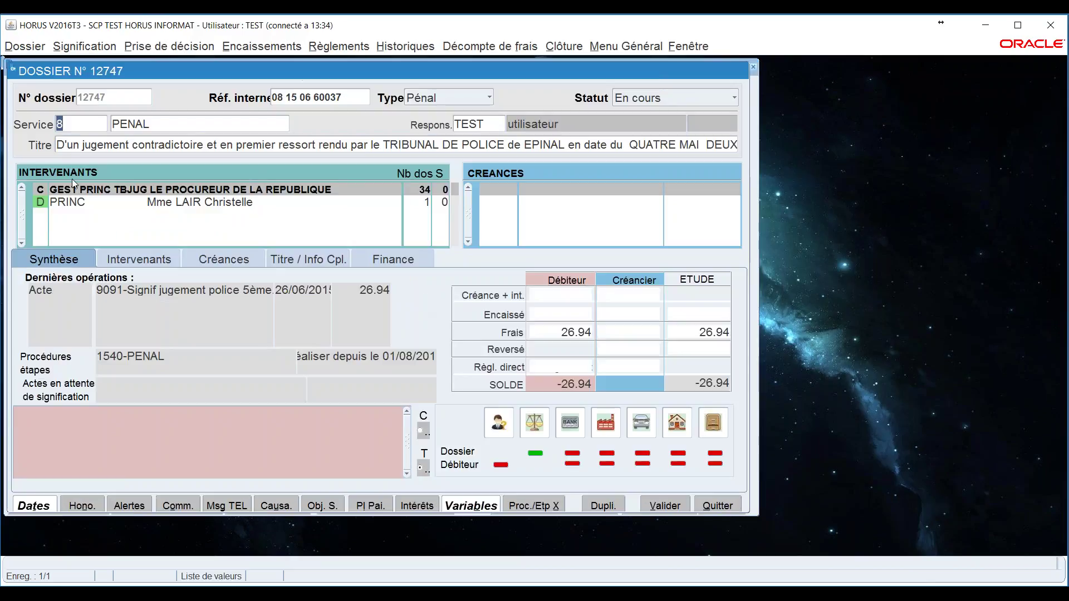
# - Show the debtor's party details in the case, consult the colour legend, and close the case
pyautogui.click(66, 202)
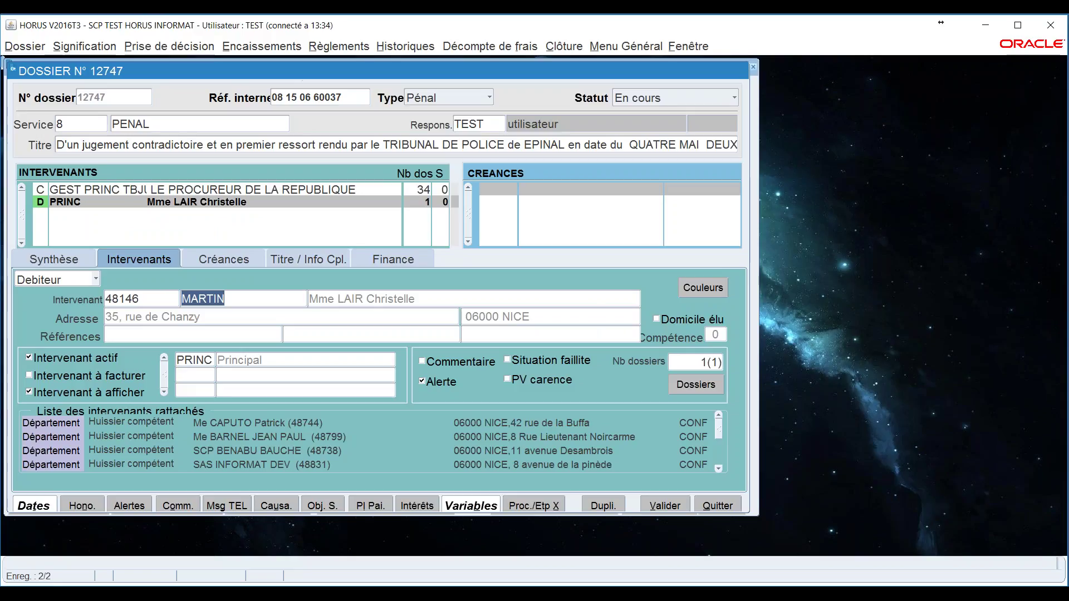
pyautogui.click(713, 289)
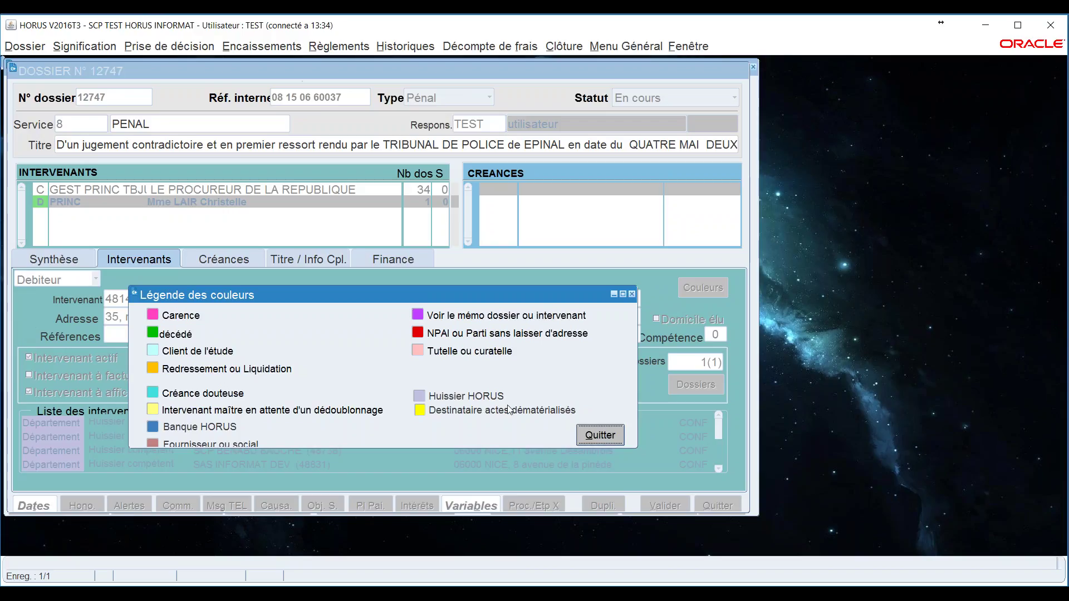
pyautogui.click(594, 436)
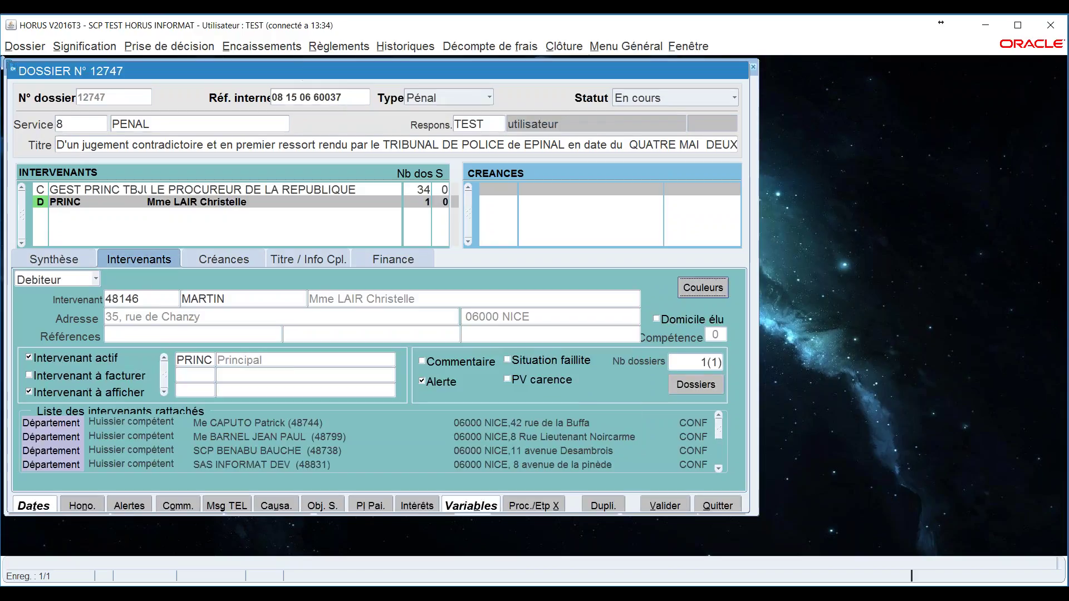
pyautogui.click(718, 505)
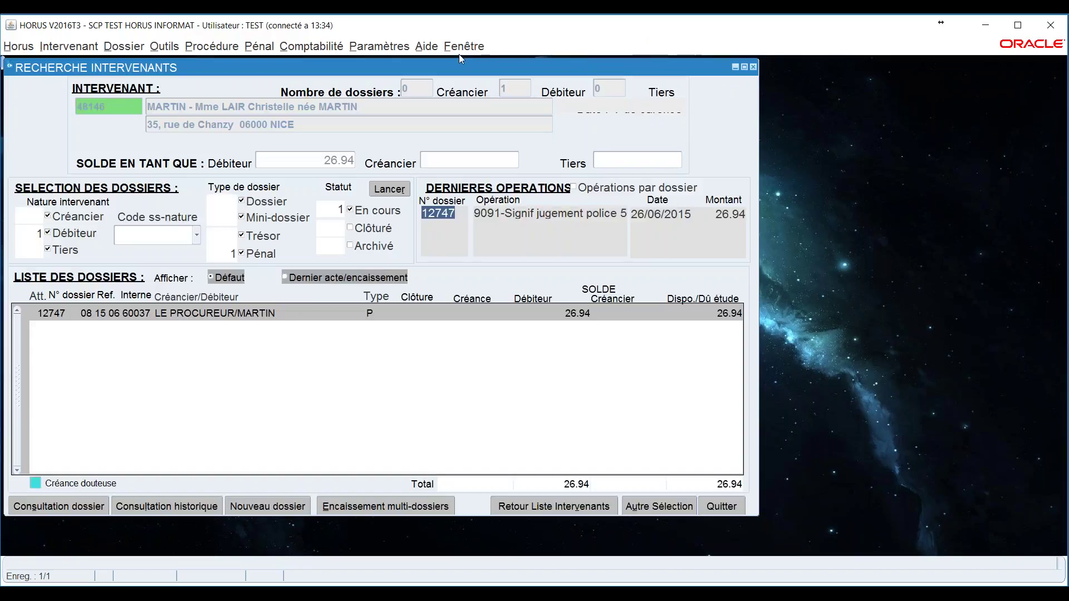
# - Open the study's user alert settings (Alertes utilisateur) and move their window clear of the case list
pyautogui.click(371, 46)
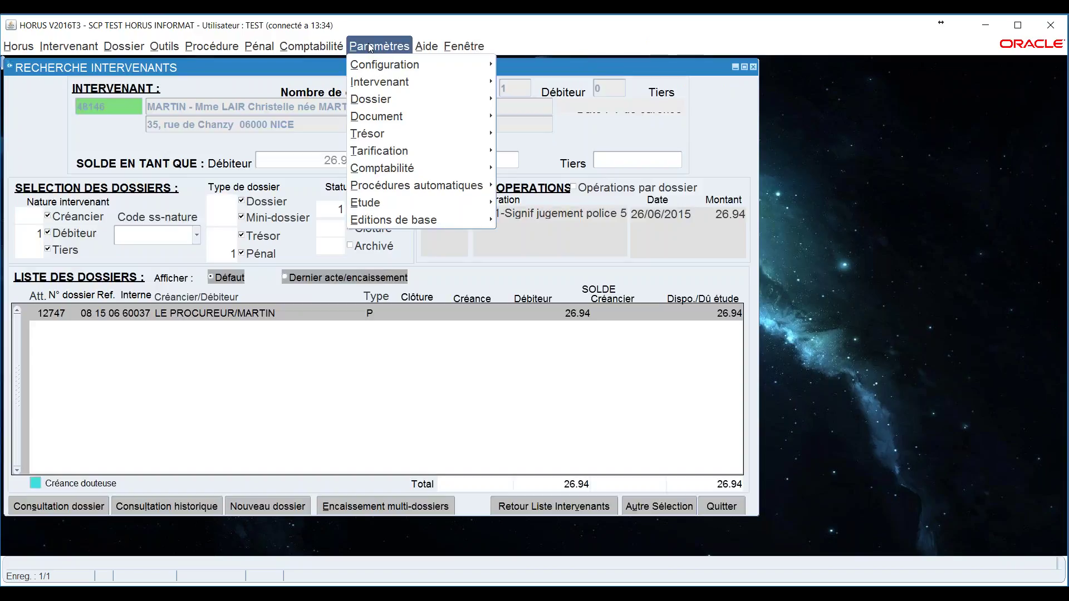
pyautogui.moveTo(364, 204)
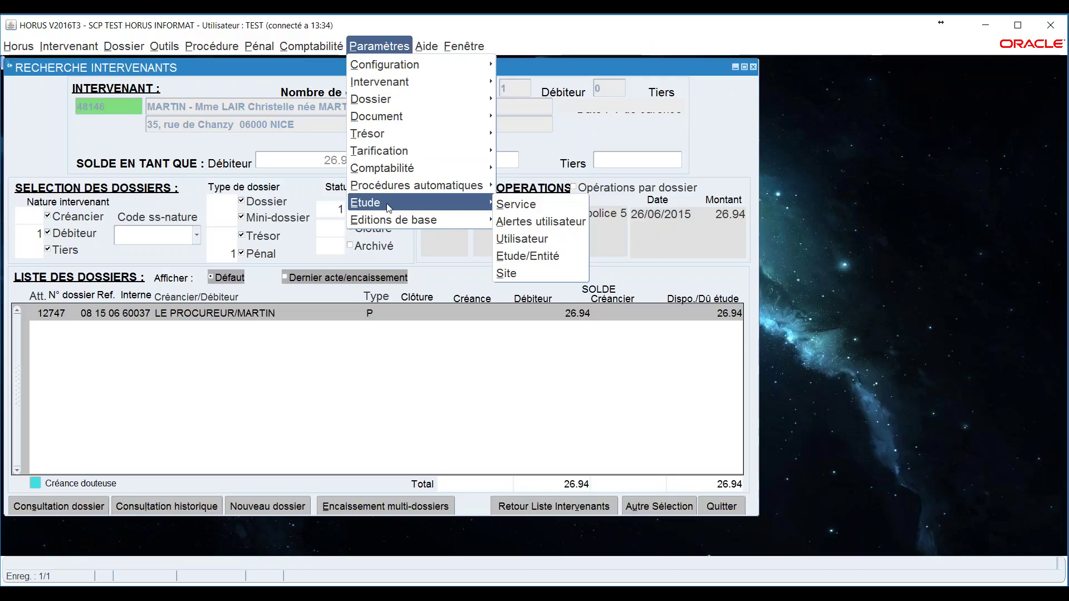
pyautogui.click(540, 222)
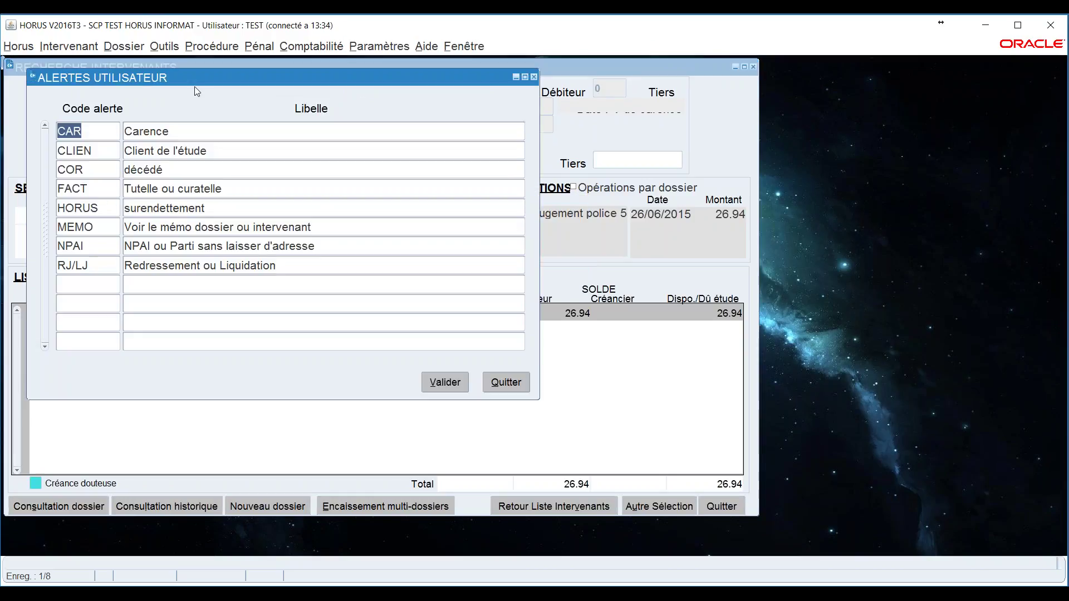
pyautogui.moveTo(194, 79); pyautogui.dragTo(505, 141)
# - Review the user alert labels one by one from Carence down to Redressement ou Liquidation
pyautogui.click(466, 193)
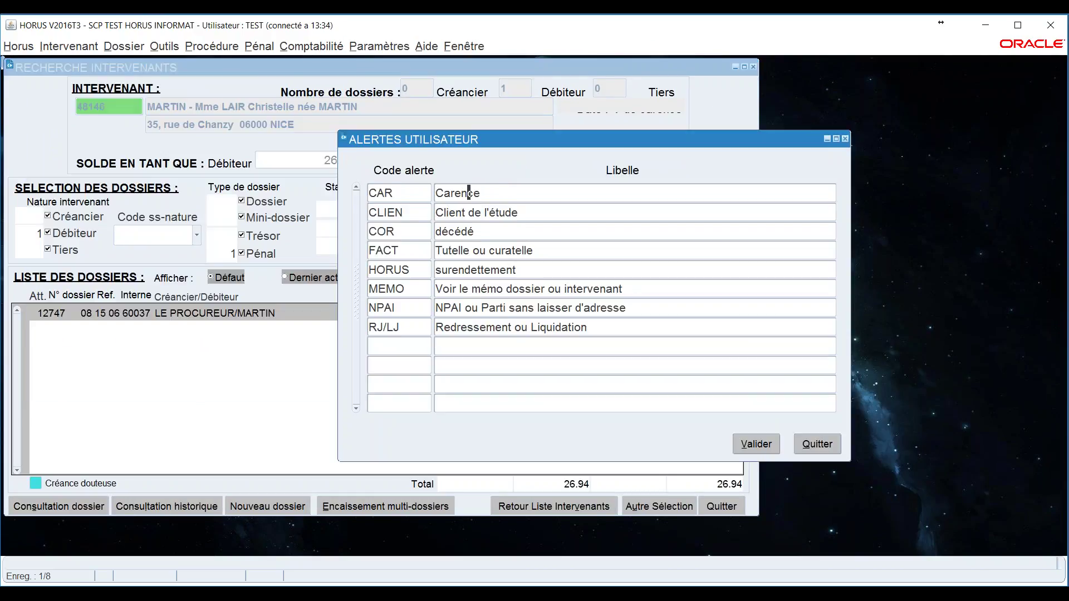
pyautogui.press('Down')
pyautogui.press('Down')
pyautogui.press('Down')
pyautogui.press('Down')
pyautogui.press('Down')
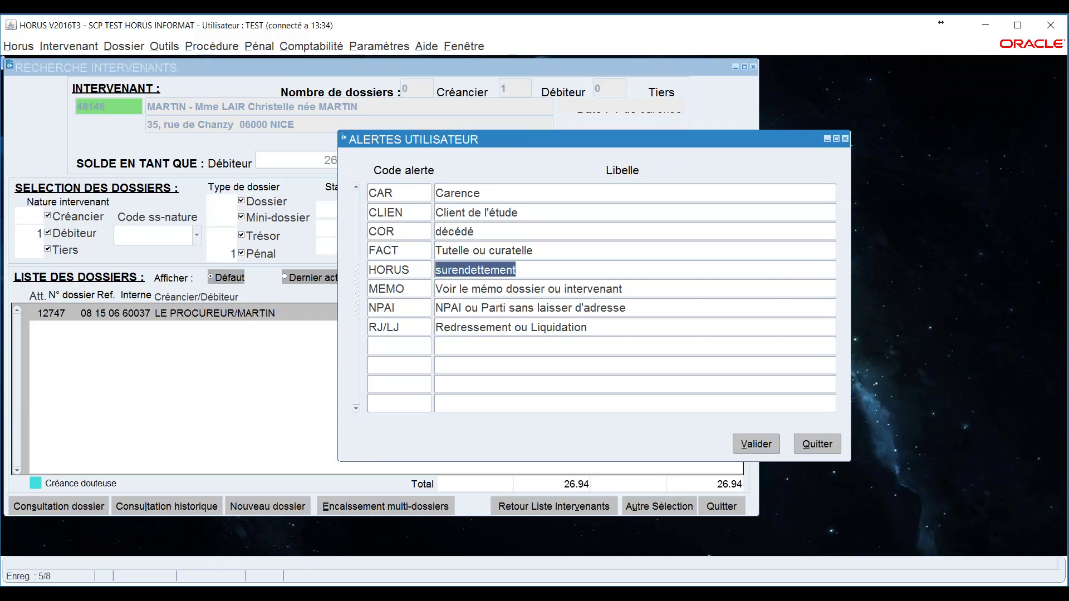
pyautogui.press('Down')
pyautogui.press('Down')
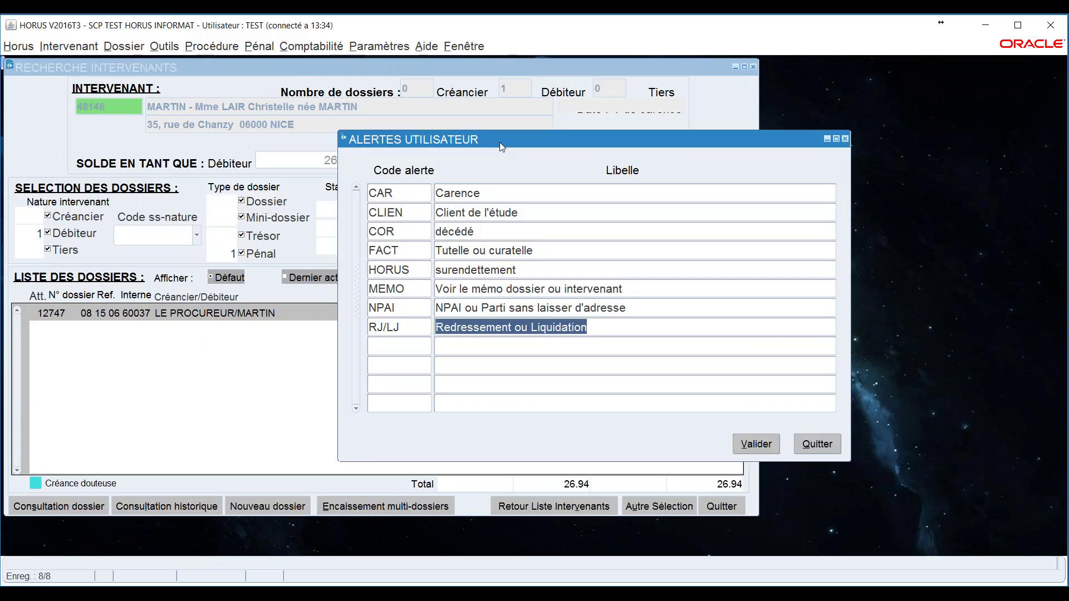
# - Append an asterisk to the labels of the CAR, CLIEN and COR alerts: "Carence*", "Client de l'étude*" and "décédé*"
pyautogui.click(488, 193)
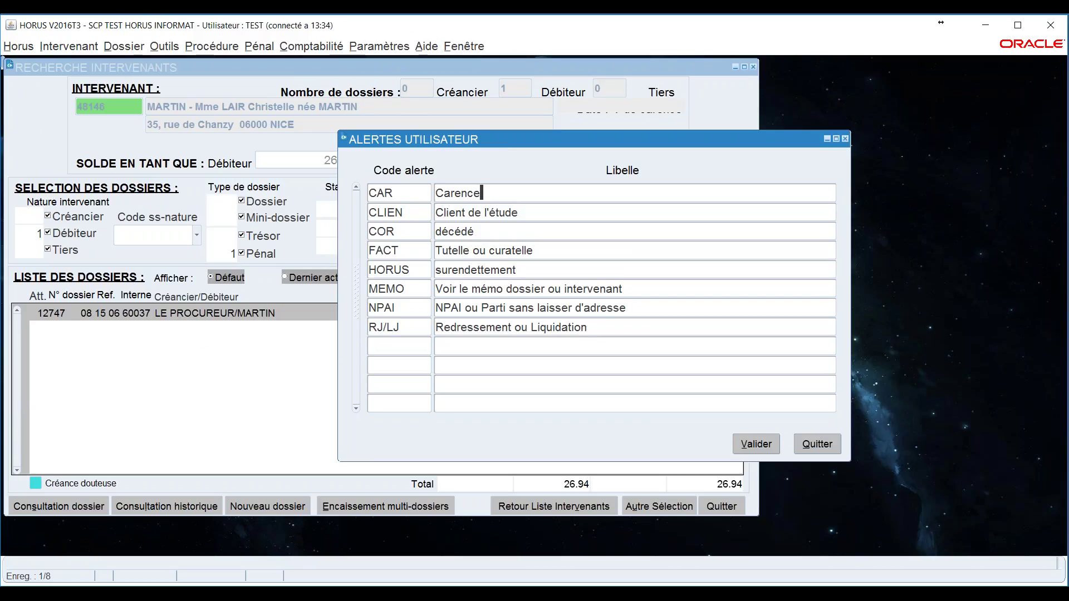
pyautogui.write('*')
pyautogui.click(521, 212)
pyautogui.write('*')
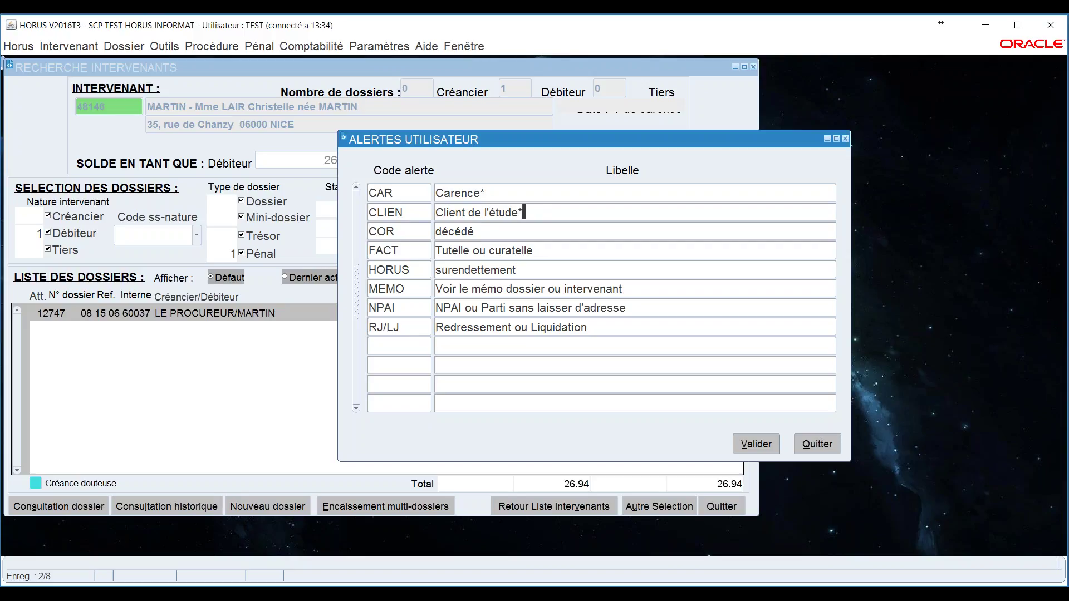
pyautogui.click(531, 234)
pyautogui.write('*')
# - Change the FACT alert's label to "Tutelle curatelle*" and save the user alerts
pyautogui.click(583, 251)
pyautogui.write('*')
pyautogui.click(488, 253)
pyautogui.press('BackSpace')
pyautogui.press('BackSpace')
pyautogui.press('BackSpace')
pyautogui.click(572, 271)
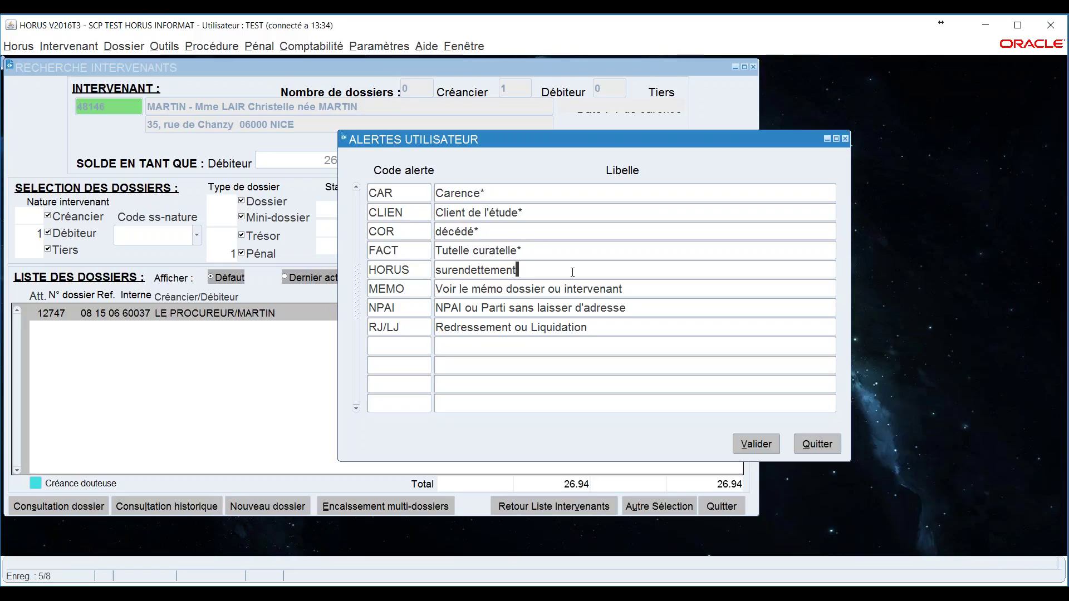
pyautogui.click(760, 449)
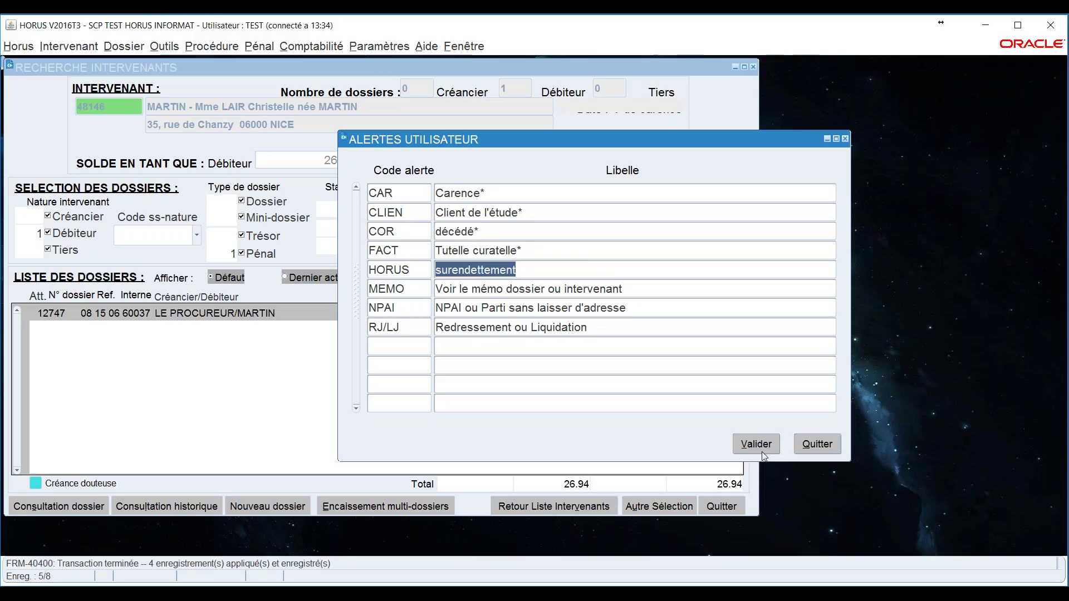
# - Go to the first empty alert row and the MEMO alert's label, and move the user alerts window aside
pyautogui.click(381, 344)
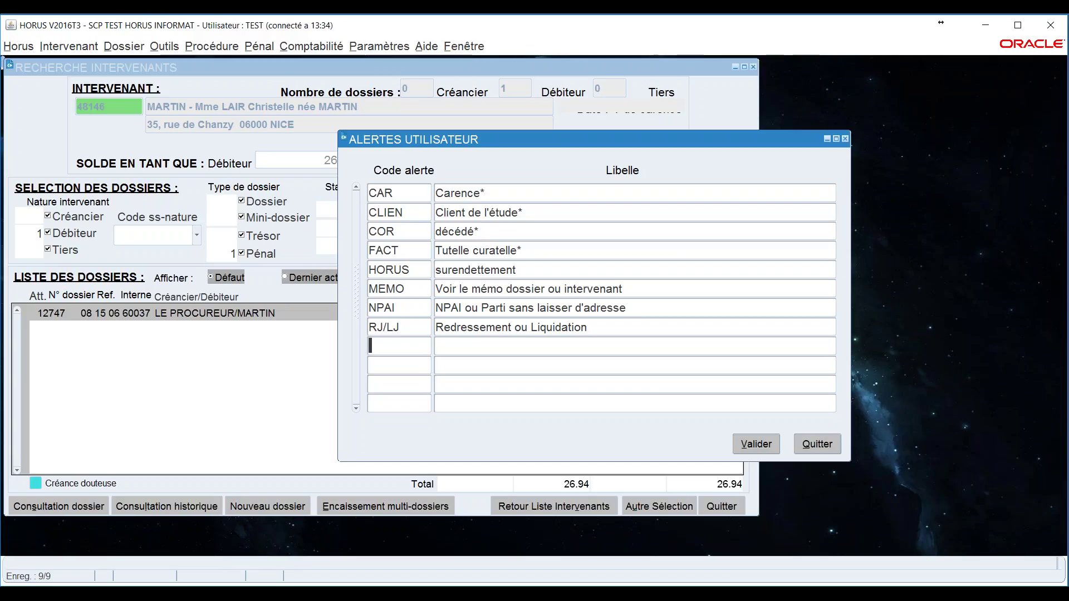
pyautogui.click(557, 288)
pyautogui.moveTo(501, 146); pyautogui.dragTo(264, 114)
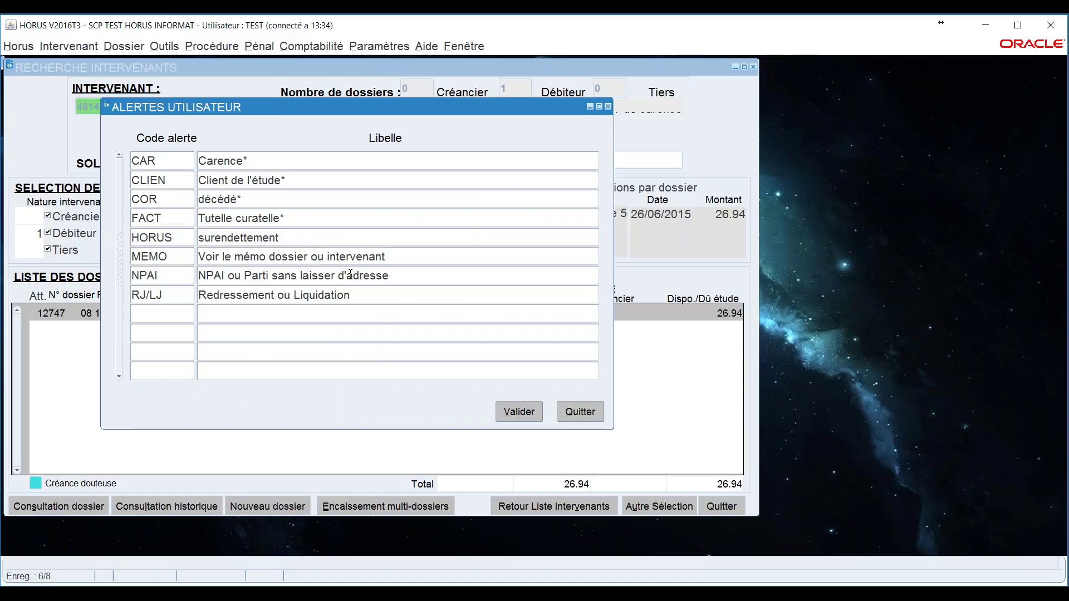
# - Open the general parameters (Paramètres généraux) from the configuration settings and move their window clear of the user alerts
pyautogui.click(391, 46)
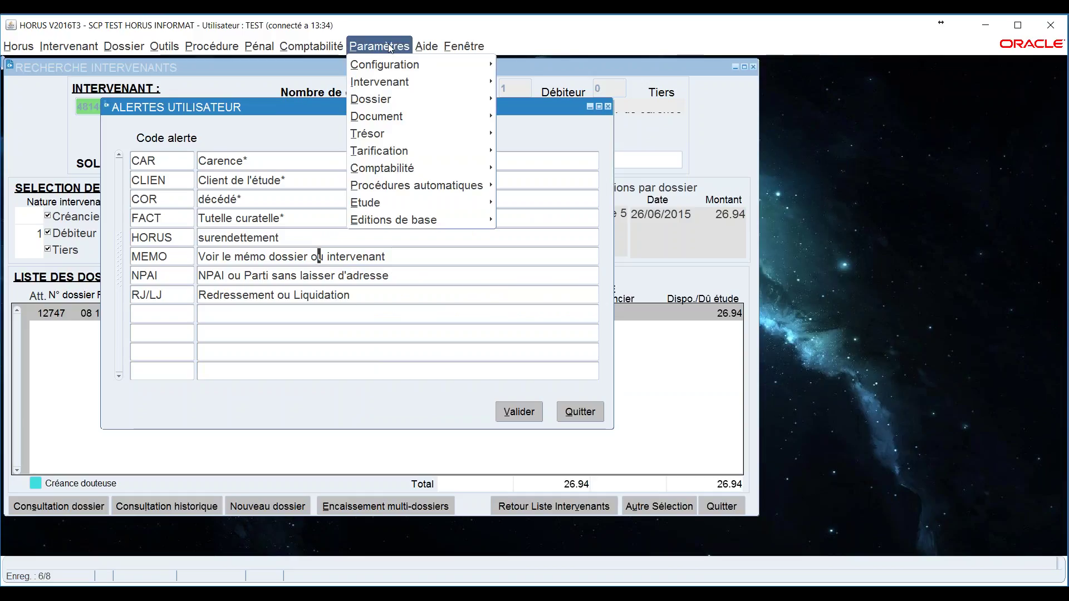
pyautogui.moveTo(390, 67)
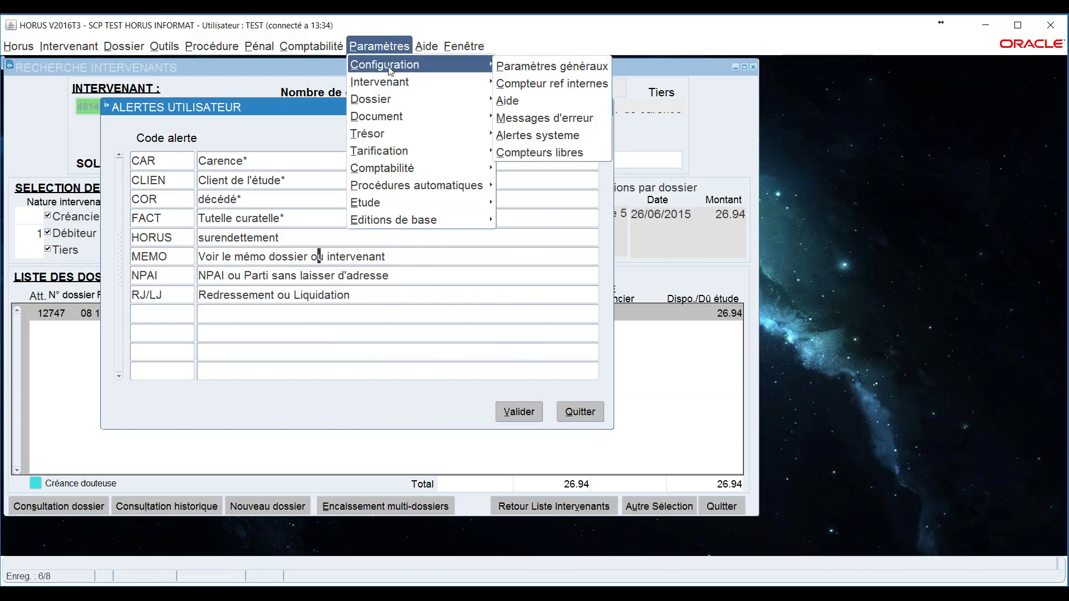
pyautogui.click(552, 67)
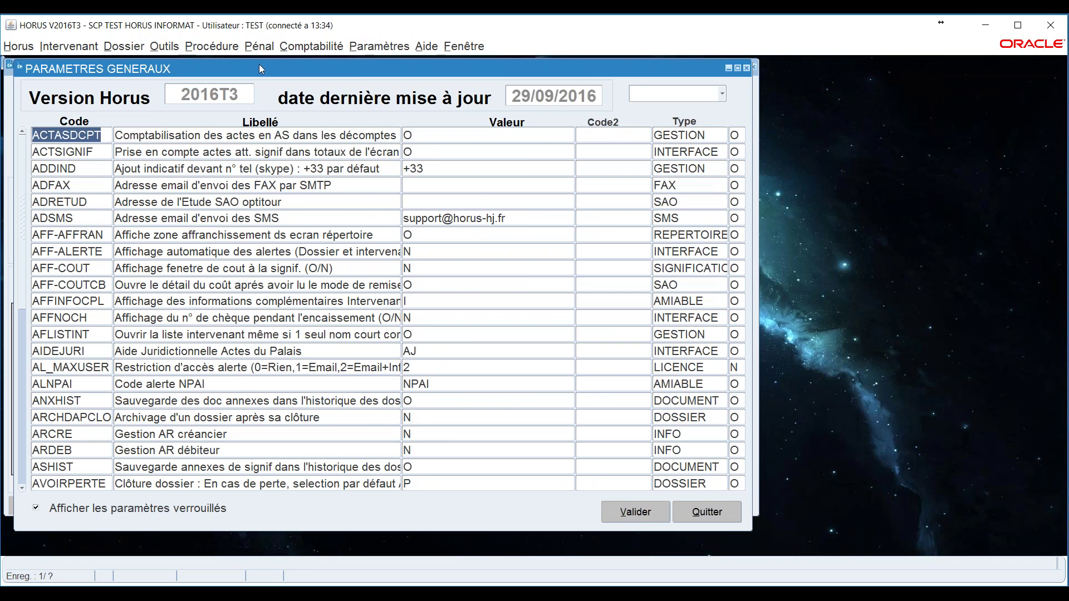
pyautogui.moveTo(259, 64); pyautogui.dragTo(380, 70)
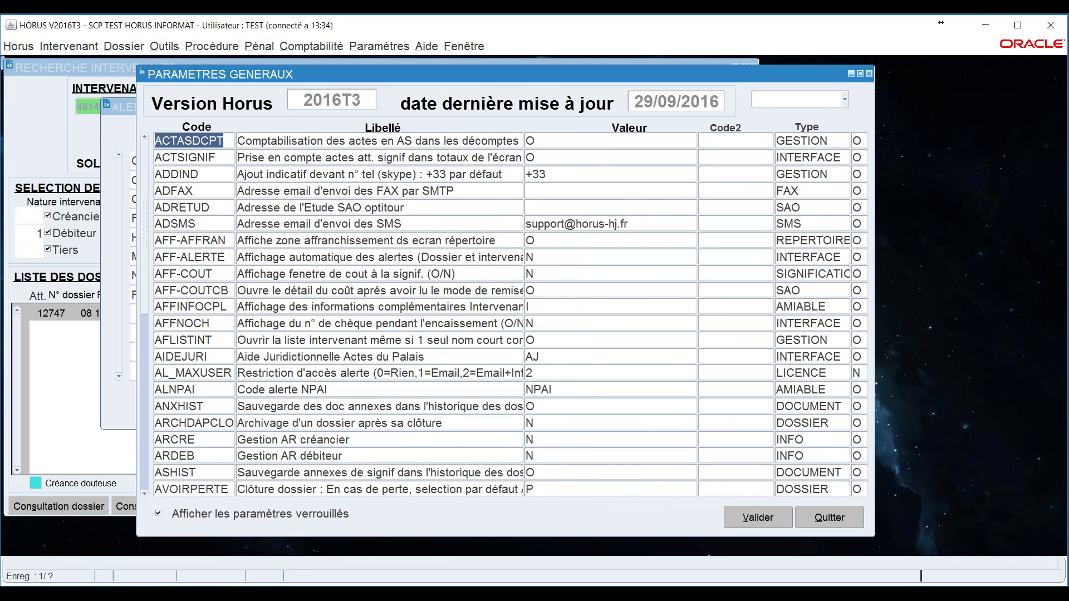
# - Find the RECHINT parameter, which sets the colours in the party list, among the general parameters and go to its value
pyautogui.press('pagedown')
pyautogui.press('pagedown')
pyautogui.press('pagedown')
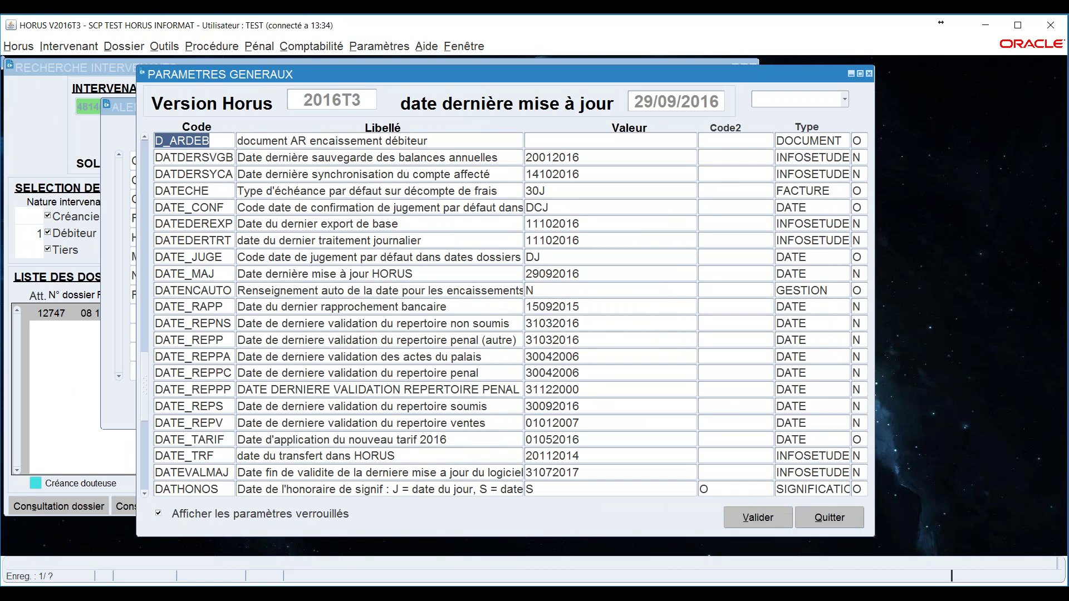
pyautogui.press('pagedown')
pyautogui.press('pagedown')
pyautogui.press('pagedown')
pyautogui.press('pagedown')
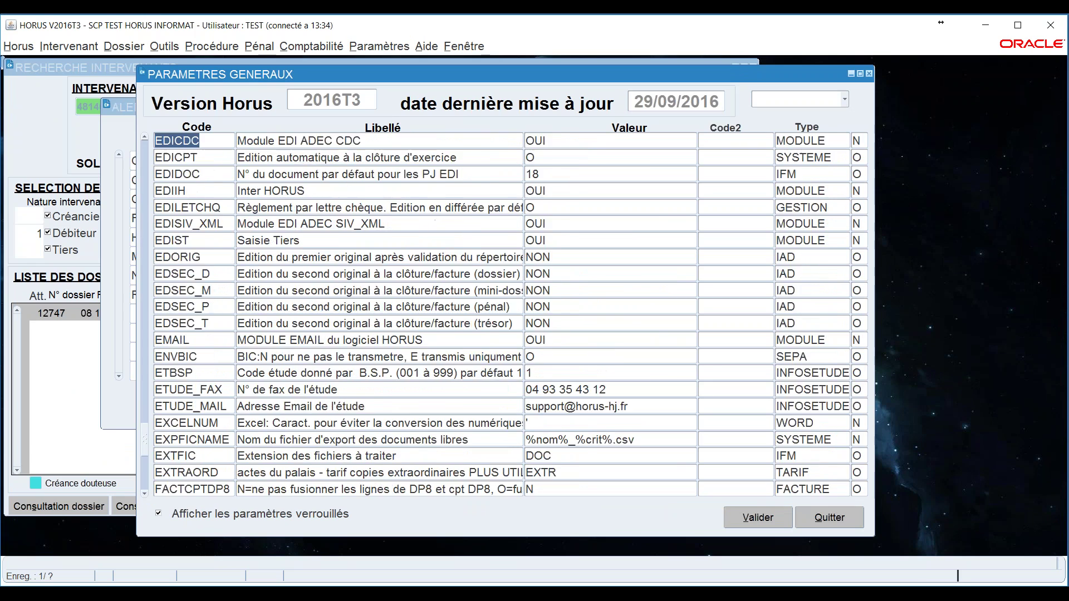
pyautogui.press('pagedown')
pyautogui.press('pagedown')
pyautogui.press('pagedown')
pyautogui.press('pagedown')
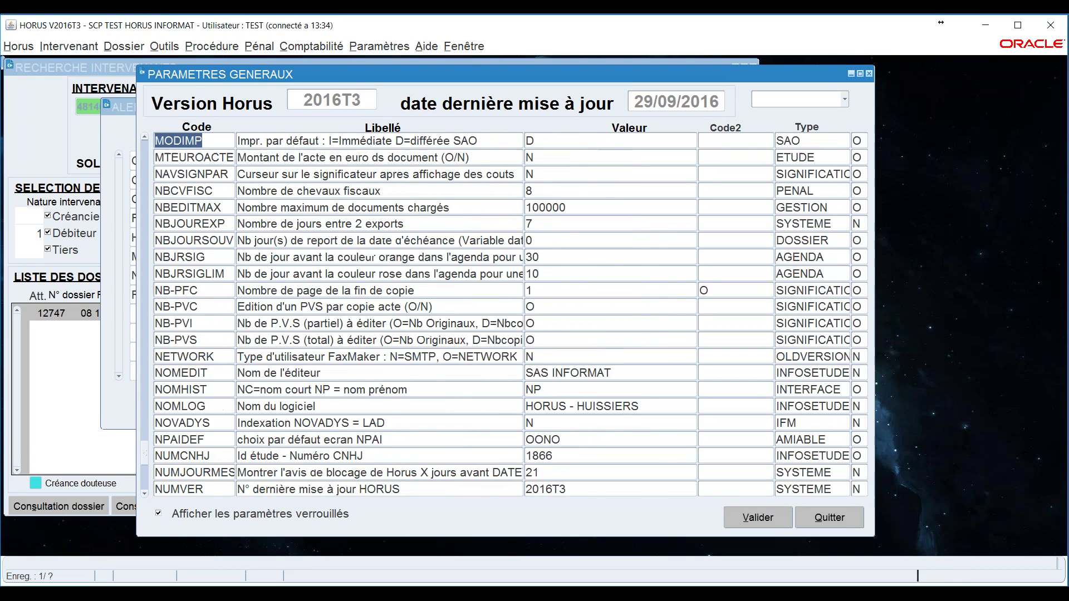
pyautogui.press('pagedown')
pyautogui.press('pagedown')
pyautogui.press('pagedown')
pyautogui.press('pagedown')
pyautogui.press('pagedown')
pyautogui.press('pagedown')
pyautogui.press('pageup')
pyautogui.press('pageup')
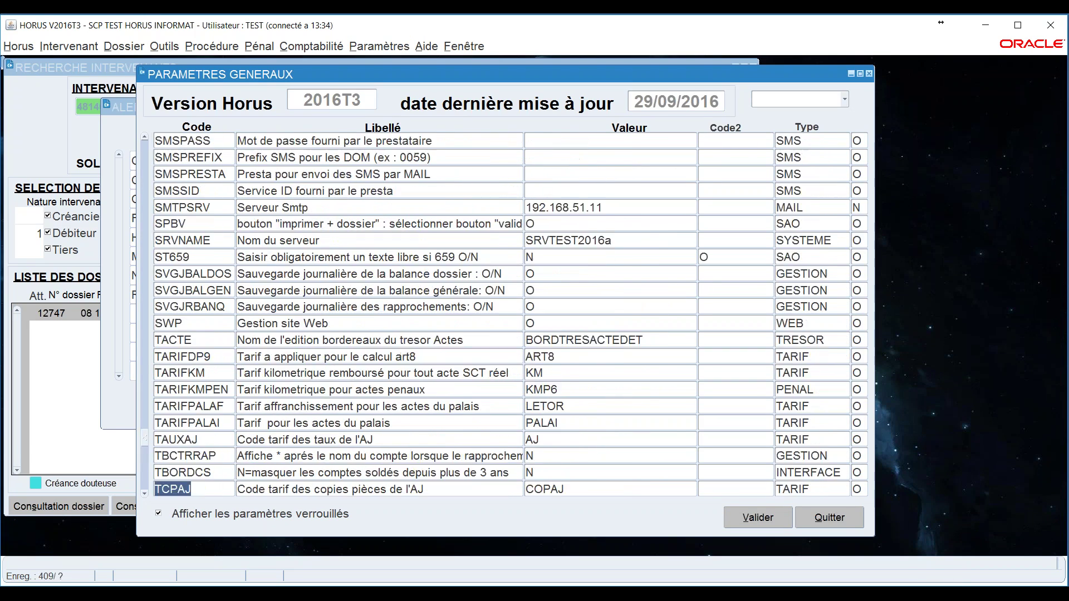
pyautogui.press('pageup')
pyautogui.press('pageup')
pyautogui.press('pageup')
pyautogui.press('Up')
pyautogui.press('Up')
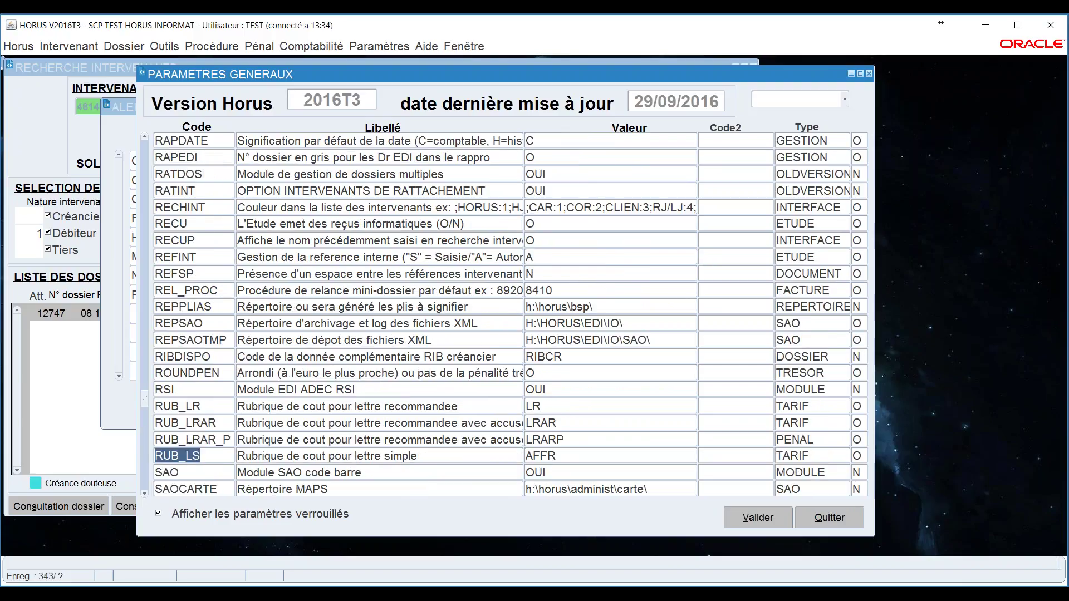
pyautogui.press('Up')
pyautogui.press('Up')
pyautogui.press('Up')
pyautogui.press('Up')
pyautogui.press('Up')
pyautogui.press('Up')
pyautogui.press('Up')
pyautogui.press('Up')
pyautogui.press('Up')
pyautogui.press('Up')
pyautogui.press('Up')
pyautogui.press('Up')
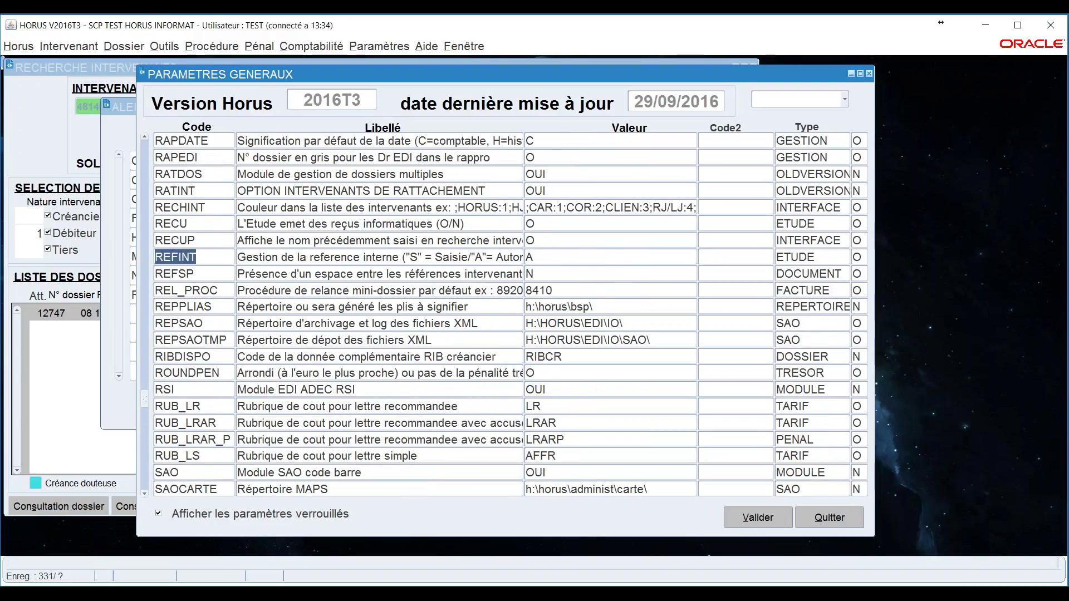
pyautogui.press('Up')
pyautogui.press('Up')
pyautogui.press('Up')
pyautogui.press('Tab')
pyautogui.press('Tab')
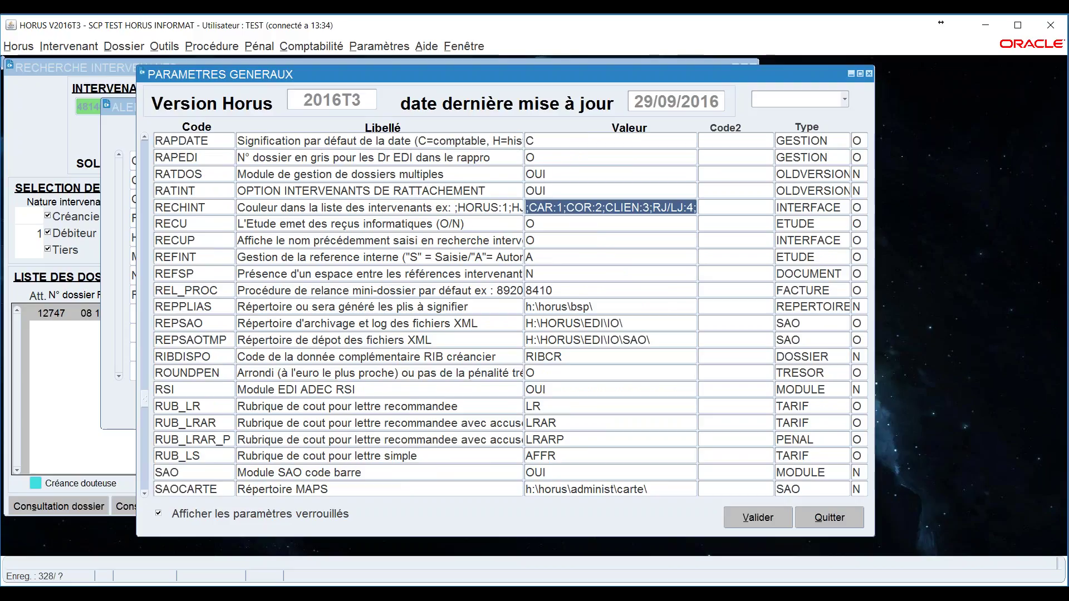
# - Go through the RECHINT value from its end back towards its beginning
pyautogui.press('End')
pyautogui.press('Left')
pyautogui.press('Left')
pyautogui.press('Left')
pyautogui.press('Left')
pyautogui.press('Left')
pyautogui.press('Left')
pyautogui.press('Left')
pyautogui.press('Left')
pyautogui.press('Left')
pyautogui.press('Left')
pyautogui.press('Left')
pyautogui.press('Left')
pyautogui.press('Left')
pyautogui.press('Left')
pyautogui.press('Left')
pyautogui.press('Left')
pyautogui.press('Left')
pyautogui.press('Left')
pyautogui.press('Left')
pyautogui.press('Left')
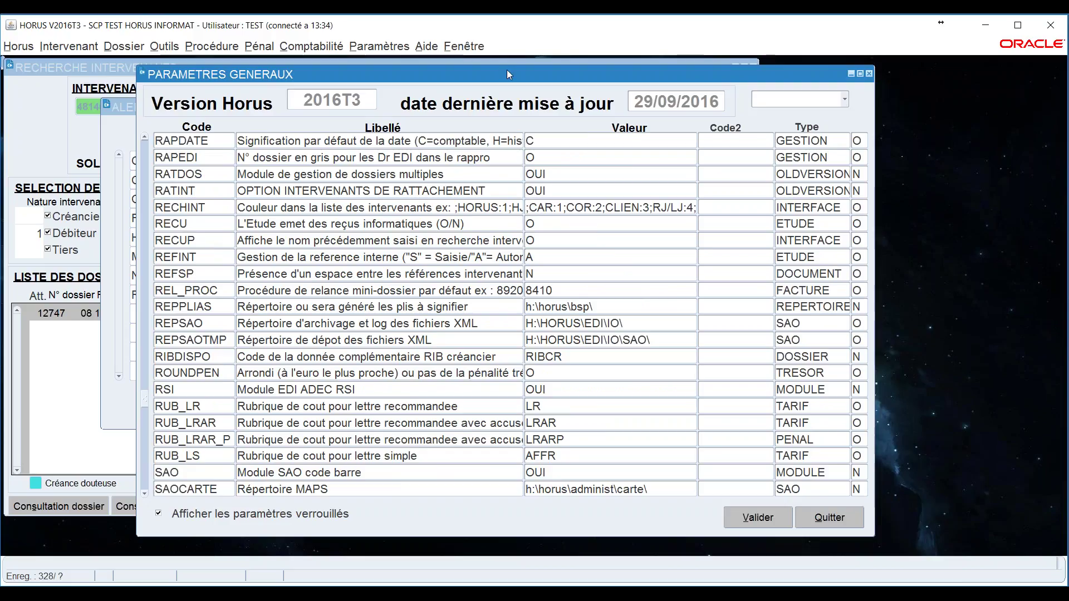
# - Arrange the user alerts and general parameters windows so that the alert codes and the RECHINT value can be compared
pyautogui.moveTo(508, 70)
pyautogui.mouseDown()
pyautogui.moveTo(565, 82)
pyautogui.moveTo(516, 66)
pyautogui.mouseUp()
pyautogui.click(124, 120)
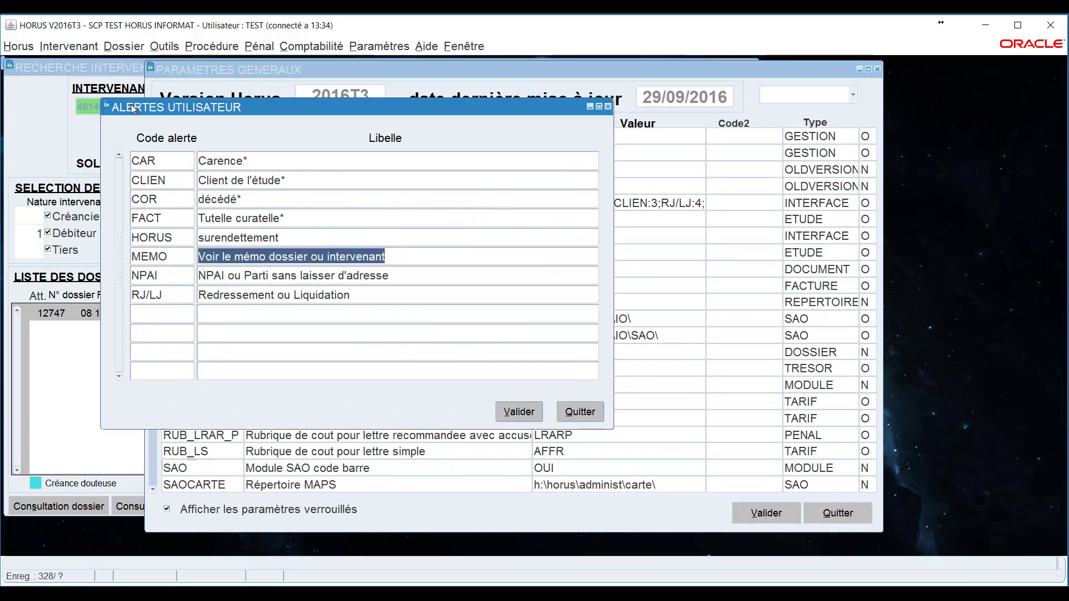
pyautogui.moveTo(215, 106); pyautogui.dragTo(117, 117)
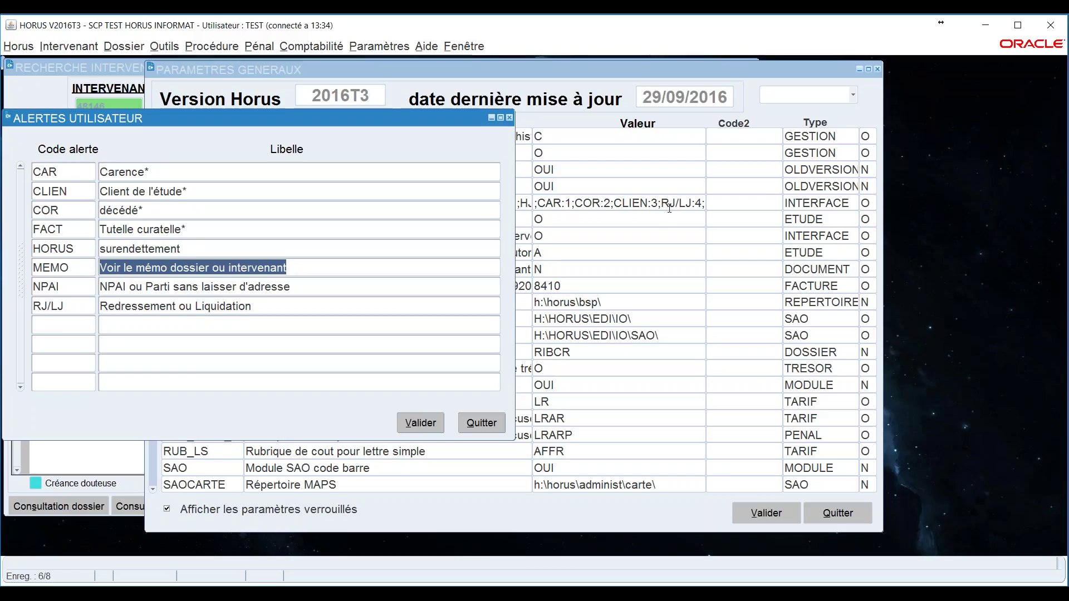
# - Examine the alert code and colour number pairs in the RECHINT value, from CAR:1 through HORUS:8
pyautogui.click(597, 196)
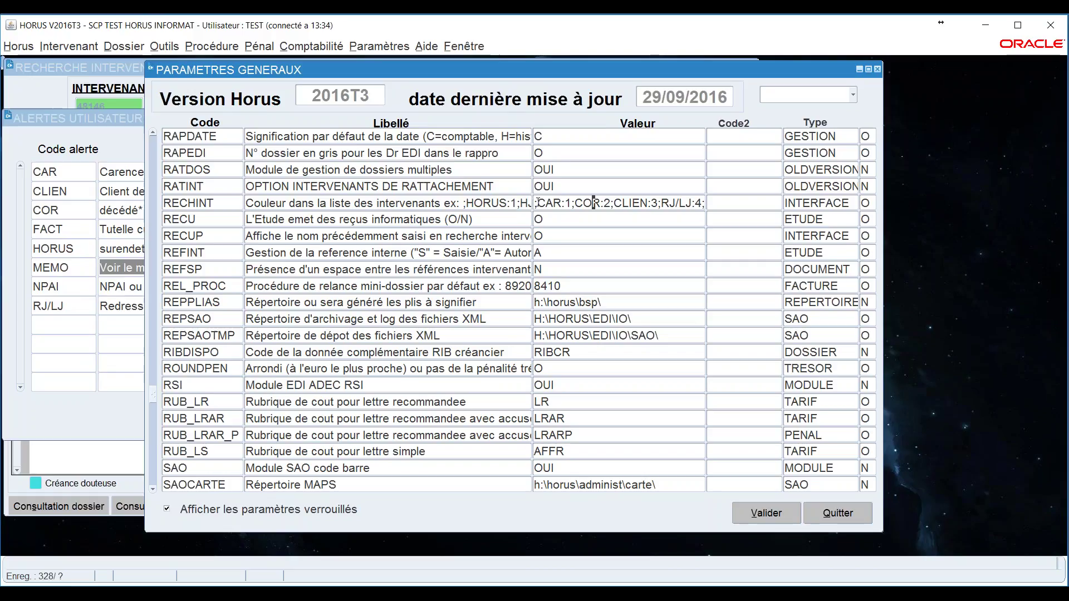
pyautogui.moveTo(535, 203); pyautogui.dragTo(740, 212)
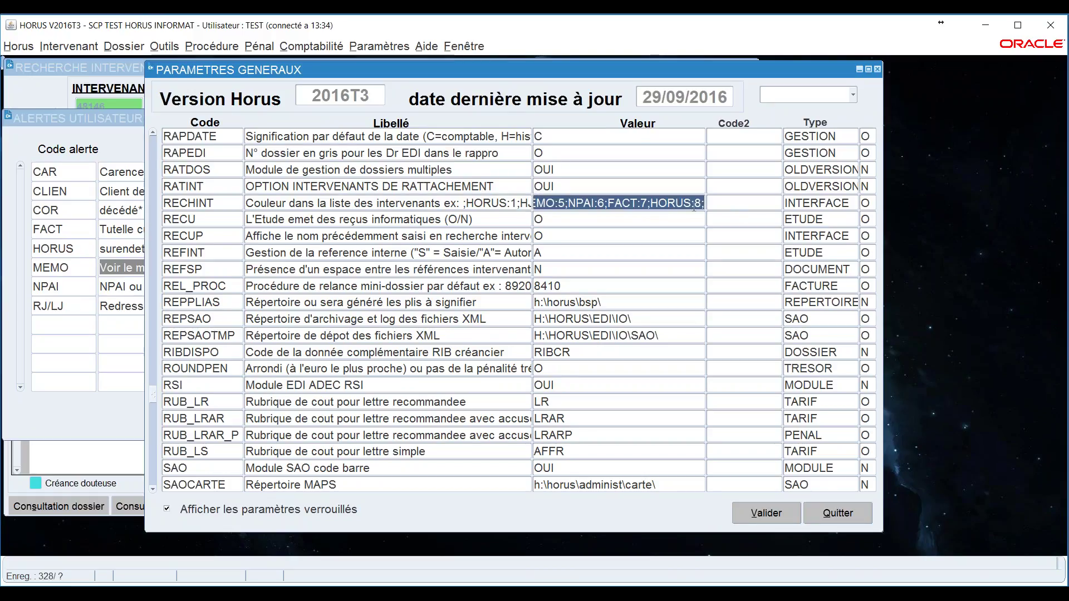
pyautogui.click(652, 203)
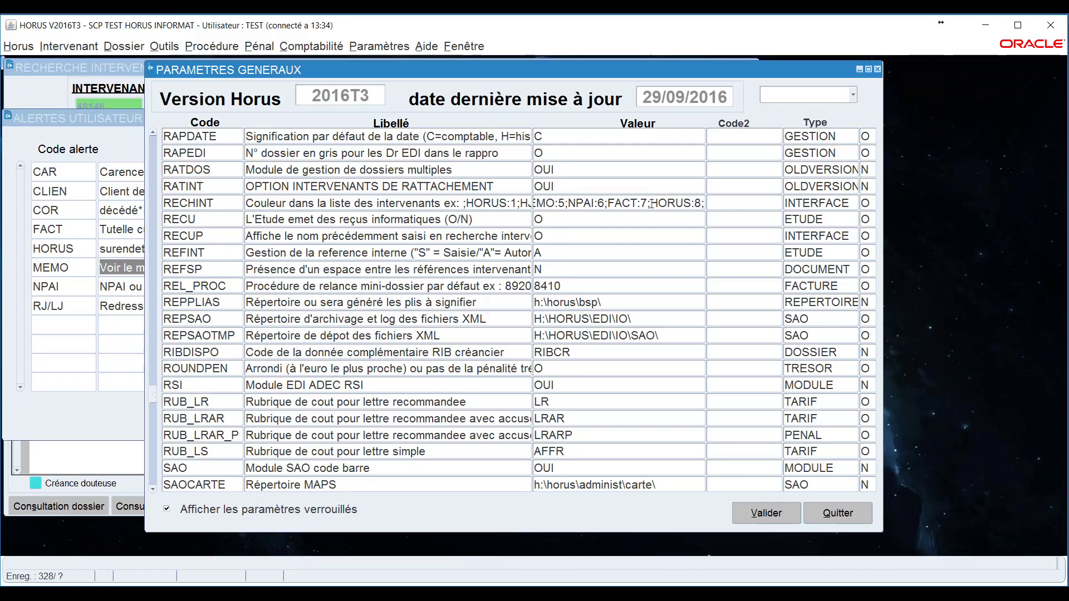
pyautogui.moveTo(652, 203); pyautogui.dragTo(690, 203)
pyautogui.click(616, 203)
pyautogui.moveTo(705, 203); pyautogui.dragTo(463, 214)
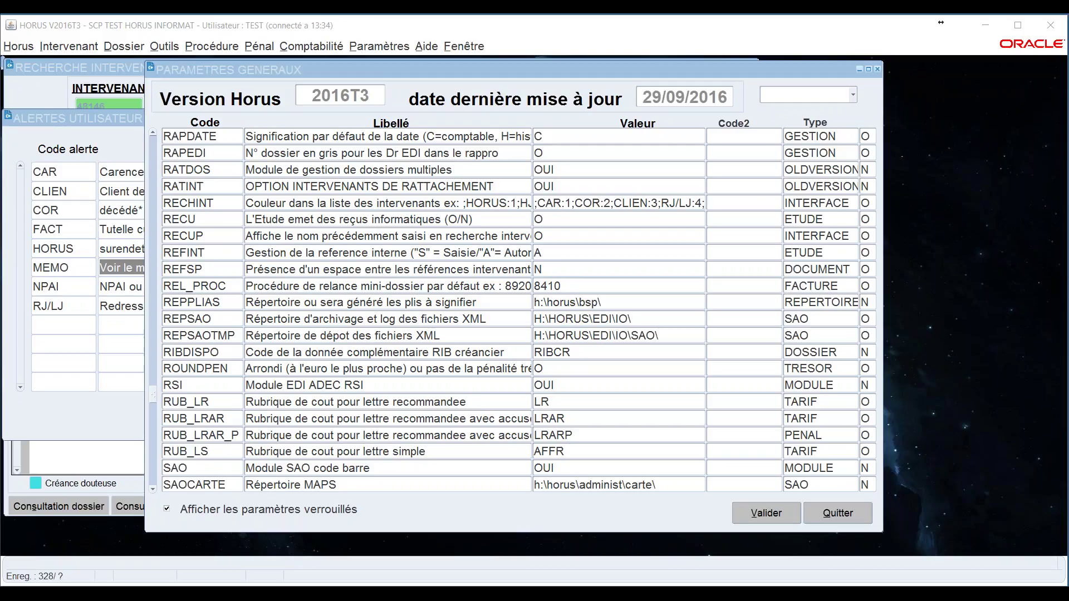
pyautogui.click(566, 202)
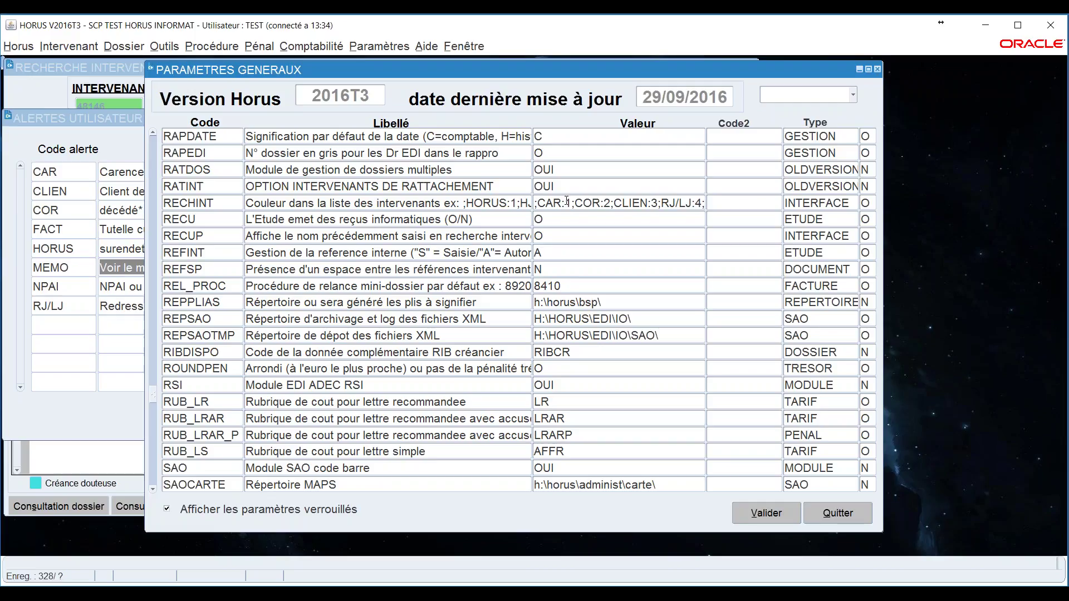
pyautogui.moveTo(536, 202); pyautogui.dragTo(760, 206)
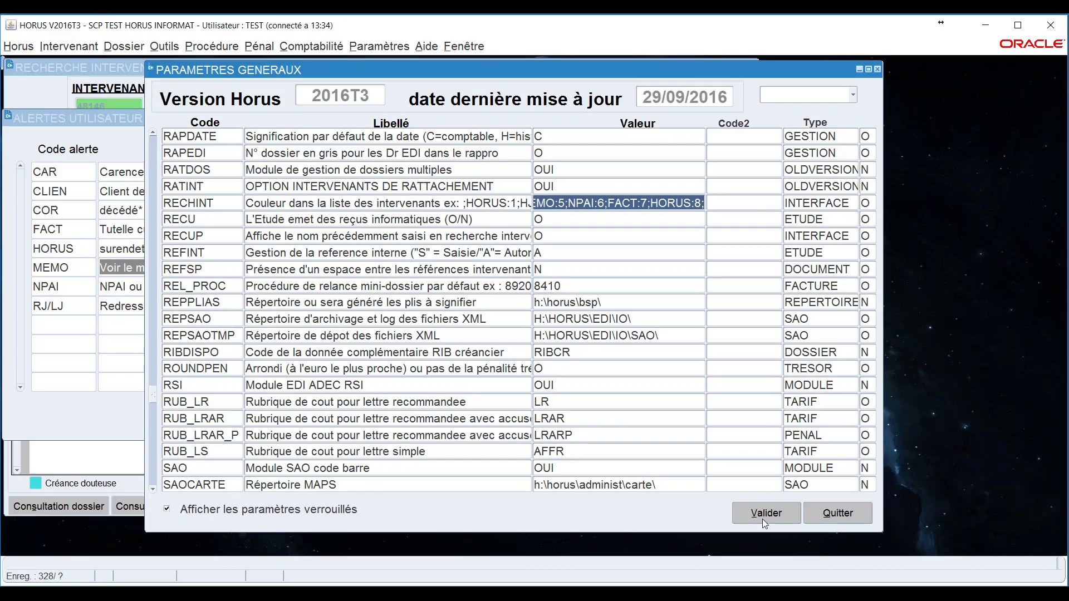
# - Close the general parameters and the user alerts, and start a new party selection from the case list
pyautogui.click(840, 511)
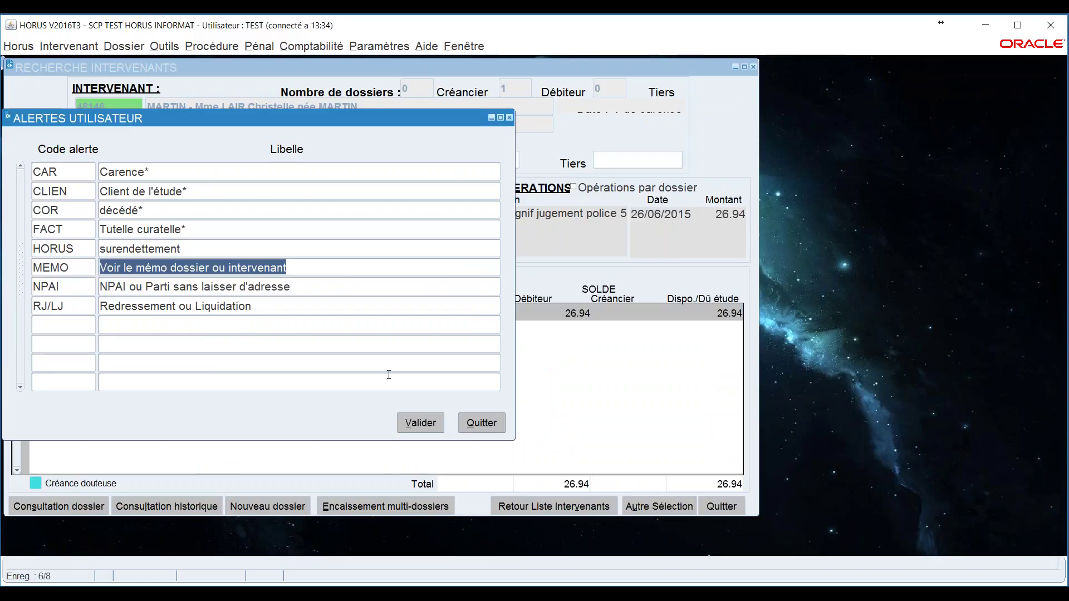
pyautogui.click(500, 430)
pyautogui.click(667, 505)
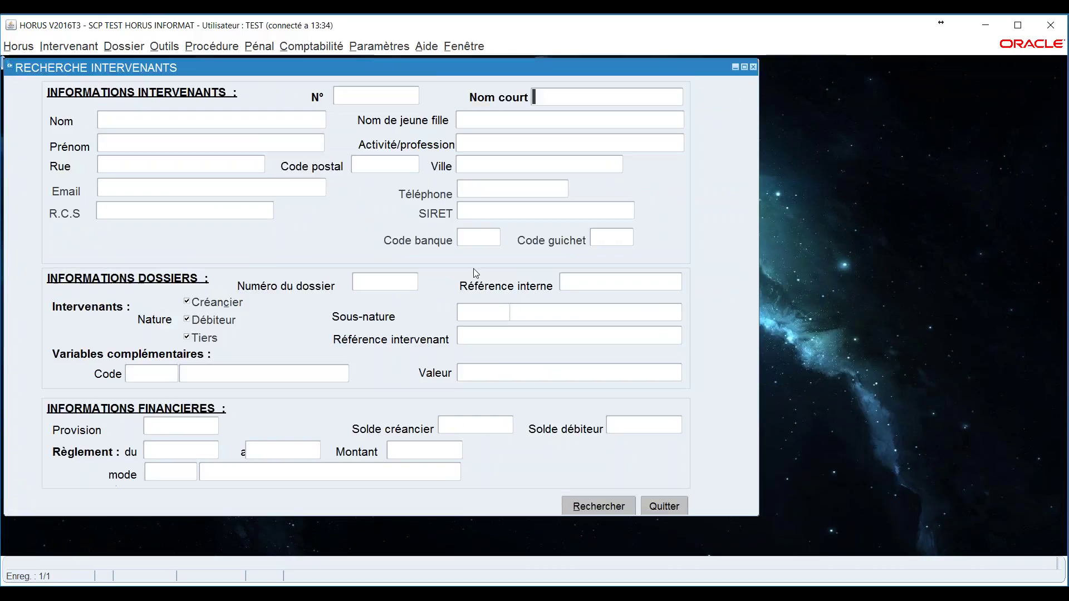
# - Search for parties by entering the party's family name as the short name (Nom court)
pyautogui.write('marti')
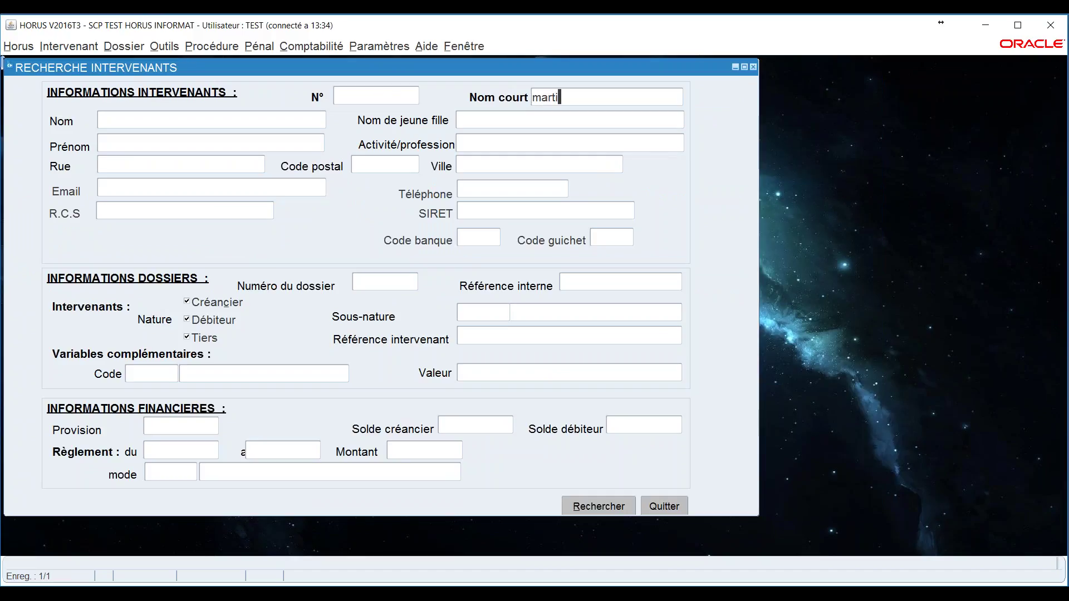
pyautogui.write('n')
pyautogui.press('Return')
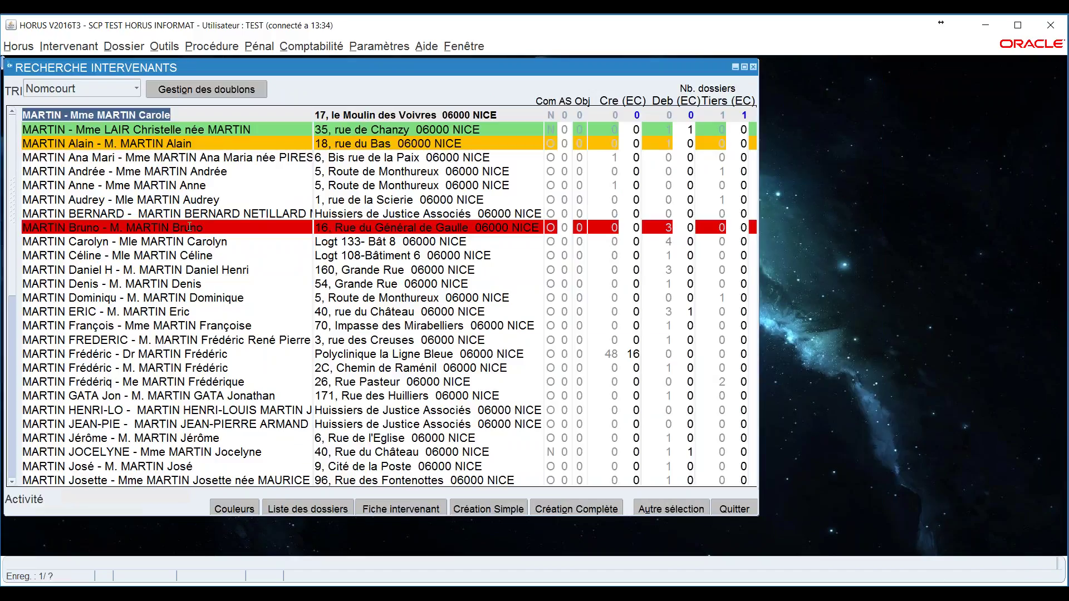
# - Select the party highlighted in red, open the colour legend and enlarge it to show all its entries
pyautogui.click(189, 228)
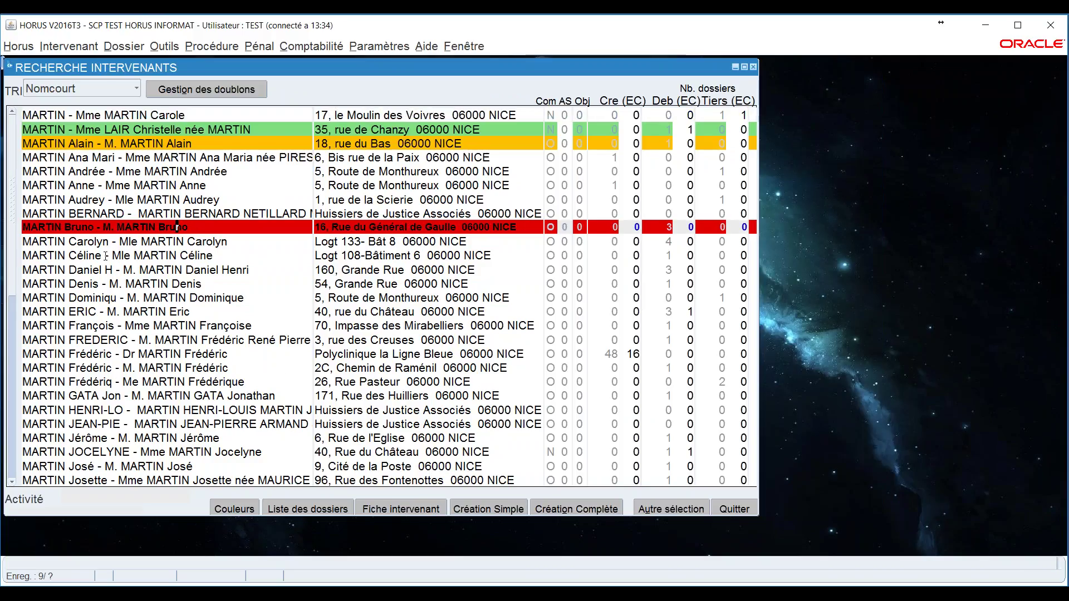
pyautogui.click(234, 509)
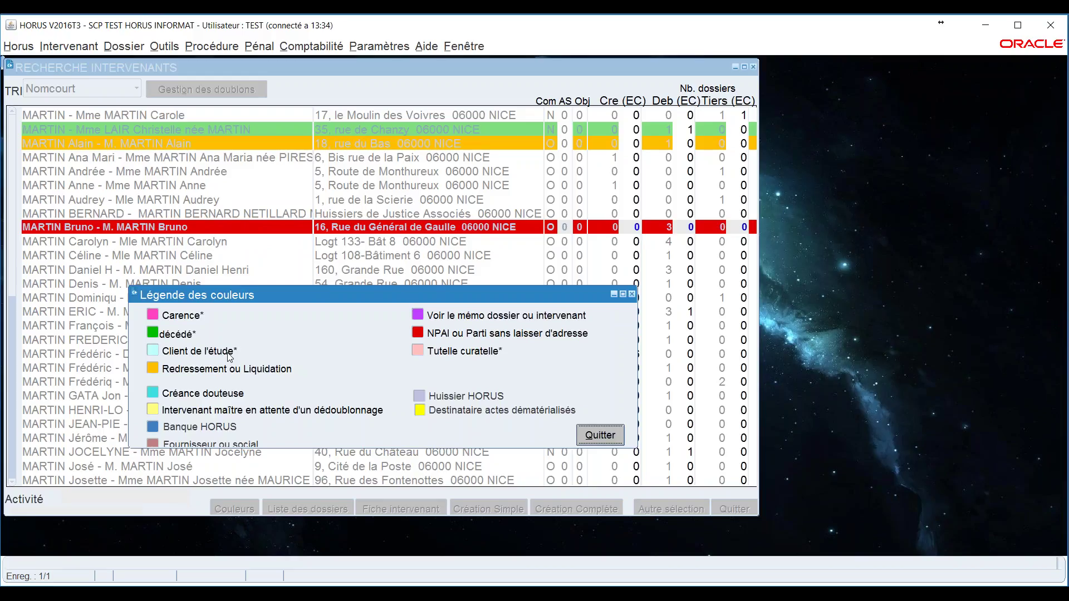
pyautogui.moveTo(346, 449); pyautogui.dragTo(345, 472)
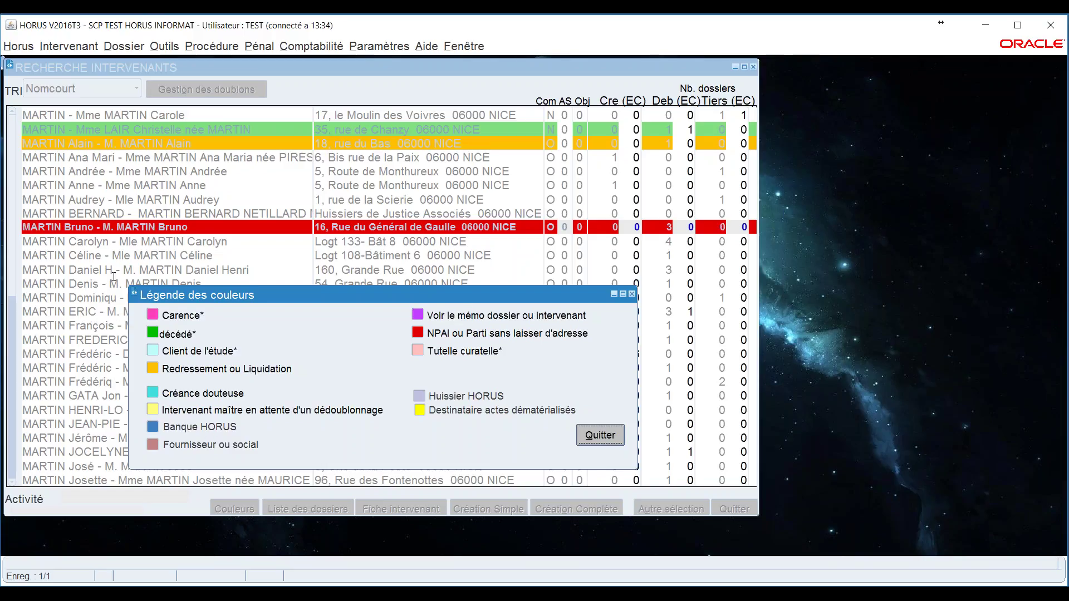
# - Move the party list aside, bring the colour legend (Légende des couleurs) back in front of it and close the legend
pyautogui.press('Return')
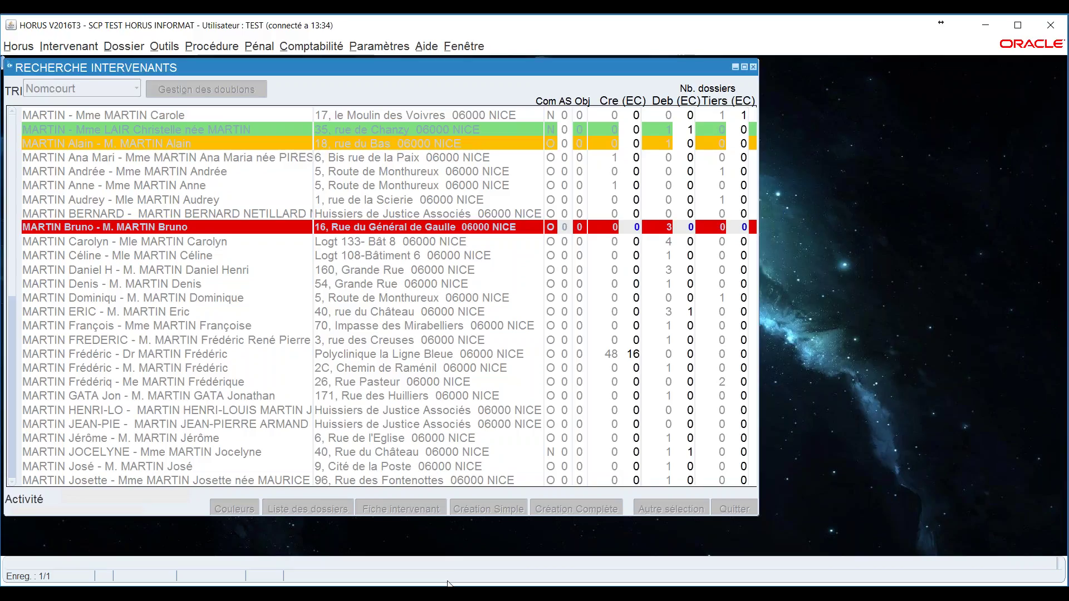
pyautogui.moveTo(407, 595)
pyautogui.moveTo(316, 70); pyautogui.dragTo(440, 84)
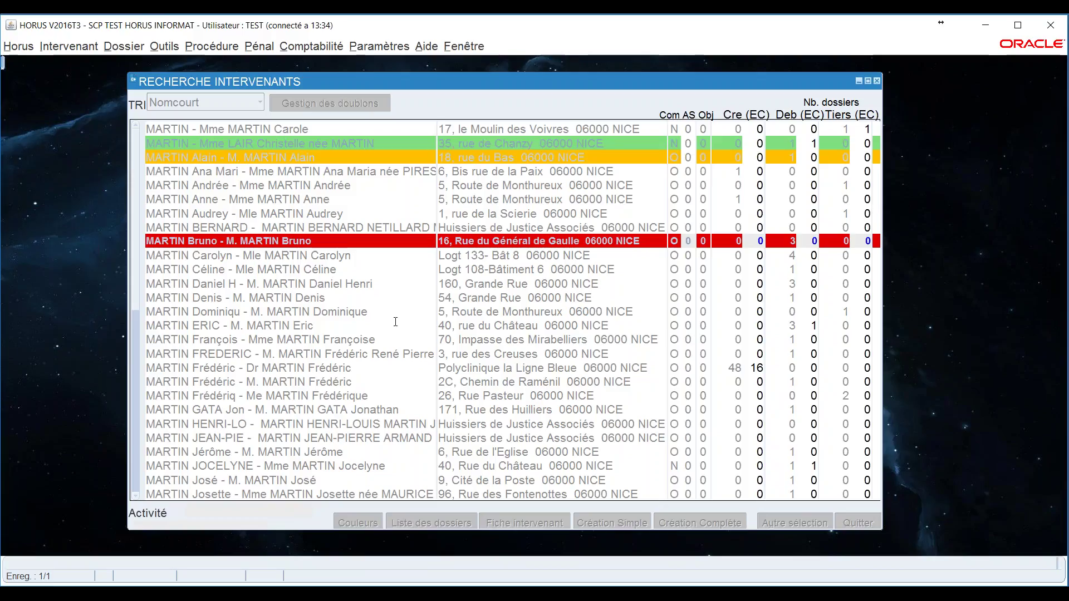
pyautogui.click(464, 46)
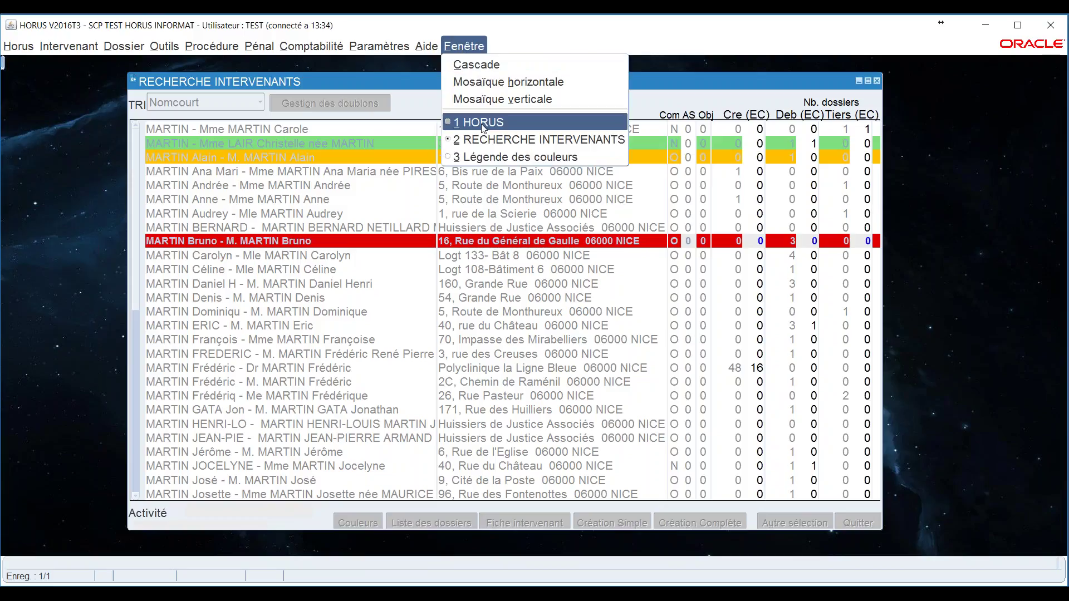
pyautogui.click(479, 122)
pyautogui.click(480, 52)
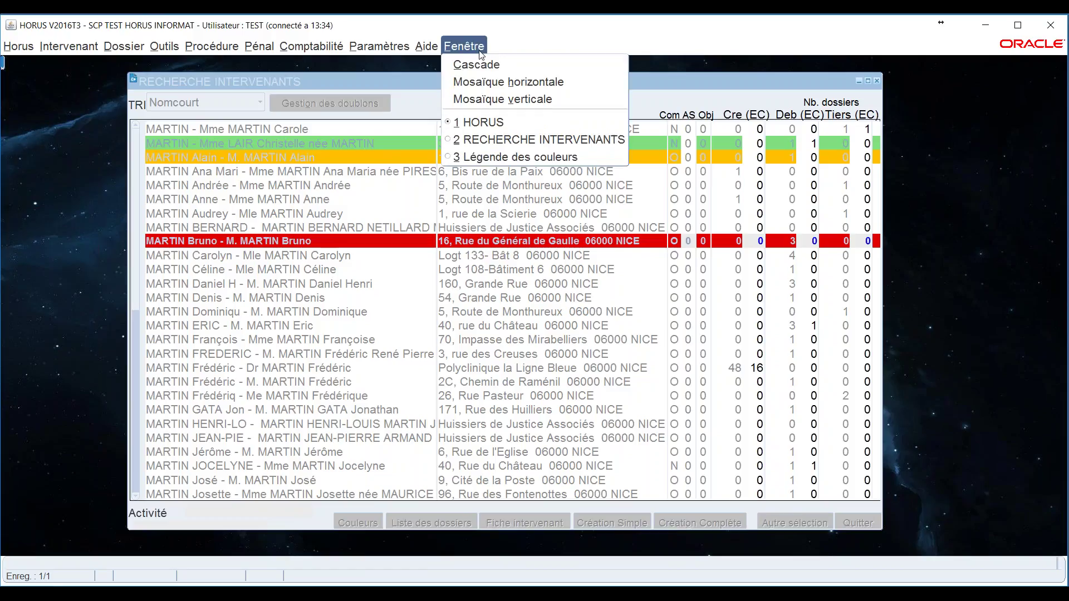
pyautogui.click(486, 156)
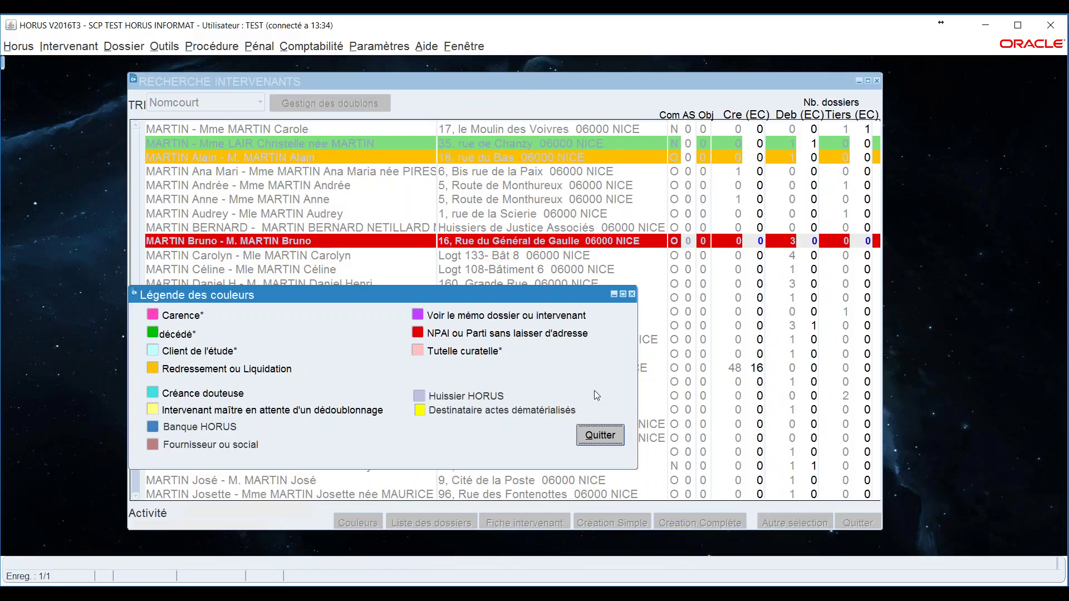
pyautogui.click(600, 435)
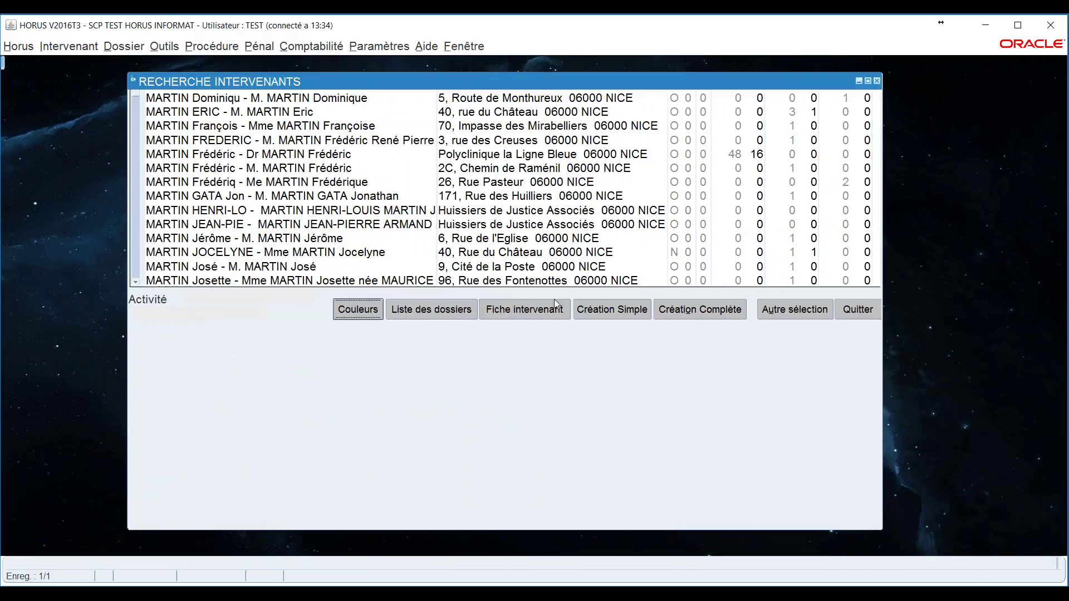
# - Open the record of the listed party whose title is Me (Avocat) and display its management settings (Gestion)
pyautogui.click(474, 182)
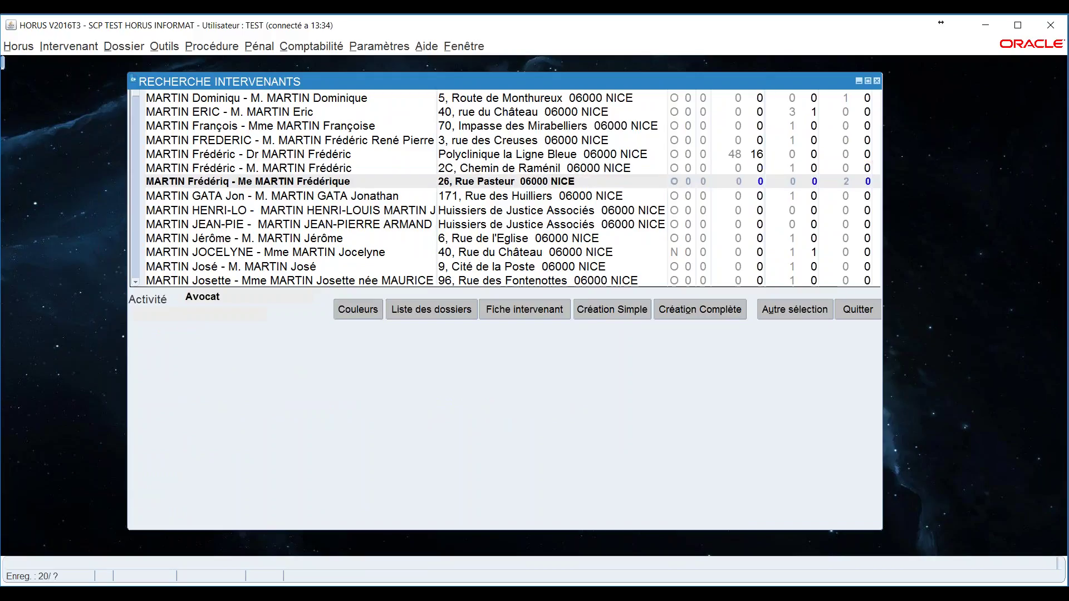
pyautogui.click(526, 313)
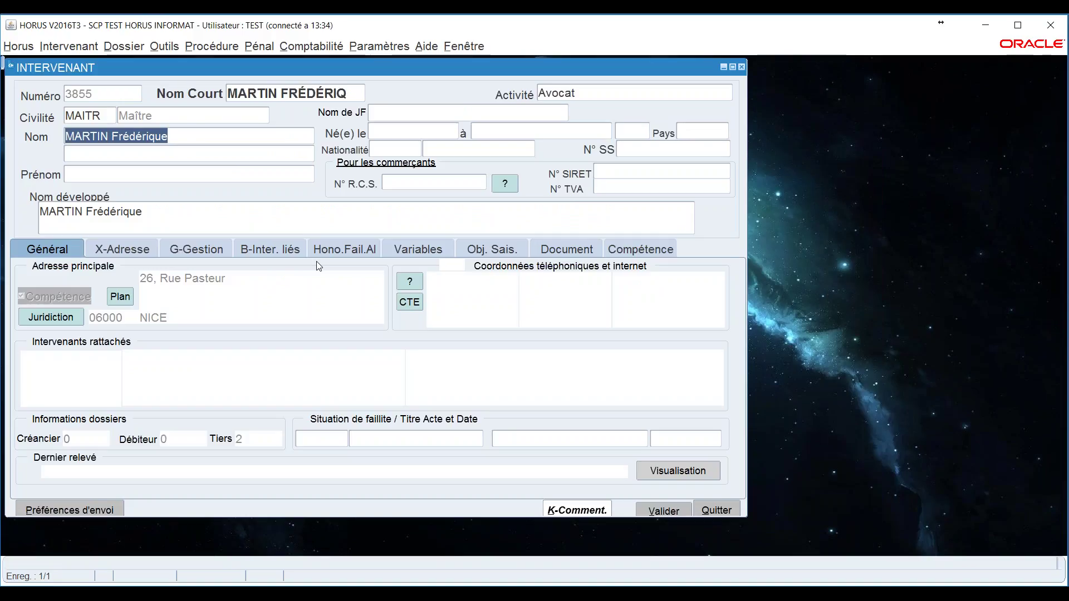
pyautogui.click(196, 255)
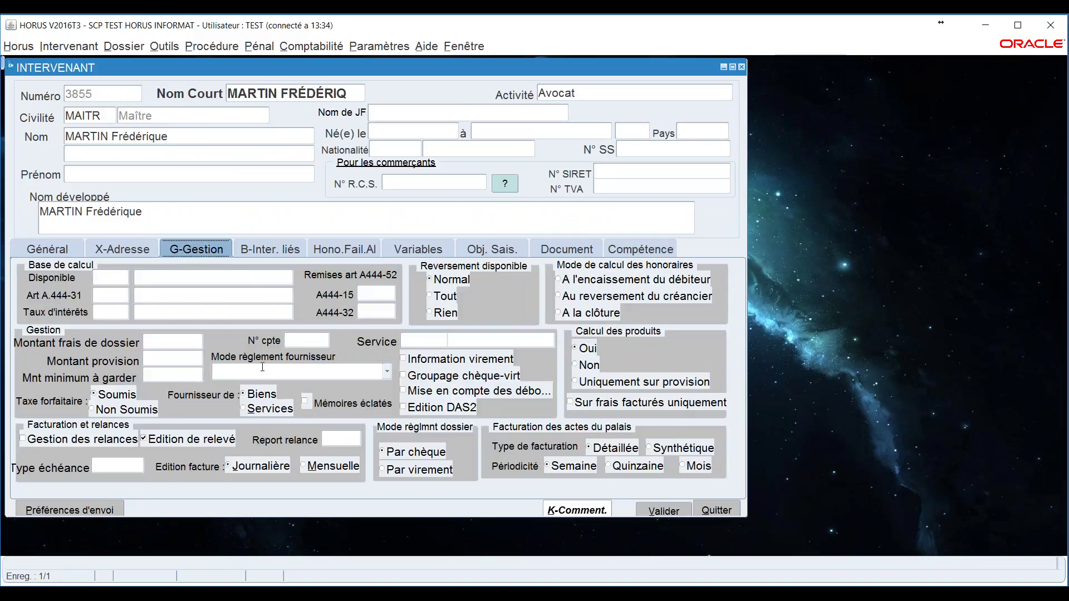
# - Look up the accounts starting with 6 and assign the LOCATION MOBILIER account as the party's N° cpte
pyautogui.click(299, 341)
pyautogui.press('F9')
pyautogui.write('6')
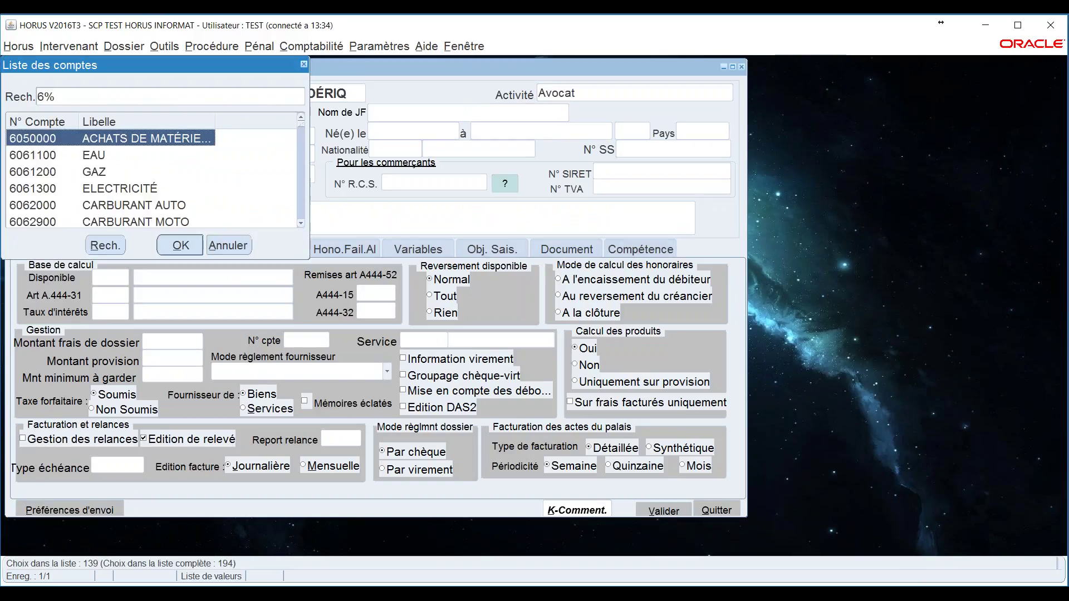
pyautogui.press('Down')
pyautogui.press('Down')
pyautogui.press('Down')
pyautogui.press('Down')
pyautogui.press('Down')
pyautogui.press('Down')
pyautogui.press('Down')
pyautogui.press('Down')
pyautogui.press('Down')
pyautogui.press('Down')
pyautogui.press('Down')
pyautogui.press('Down')
pyautogui.press('Down')
pyautogui.press('Down')
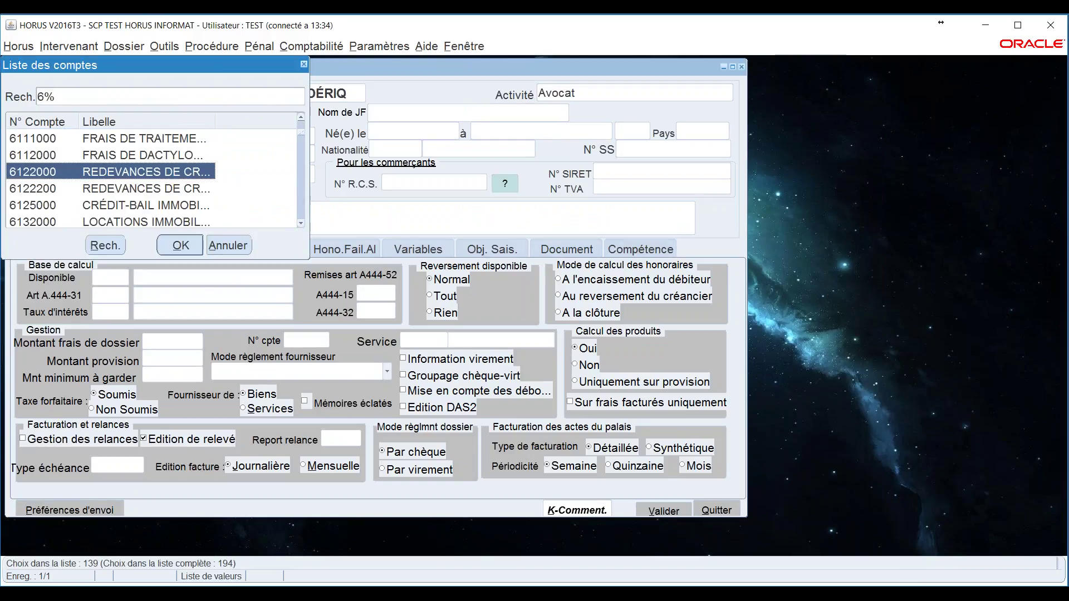
pyautogui.press('Down')
pyautogui.press('Down')
pyautogui.press('Down')
pyautogui.press('Down')
pyautogui.press('Down')
pyautogui.press('Down')
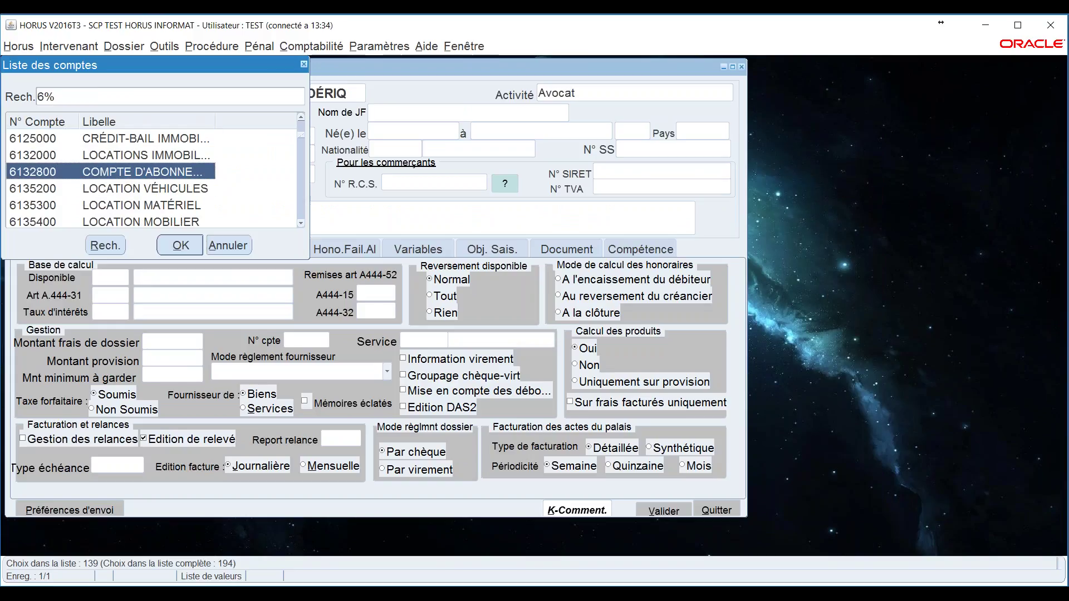
pyautogui.press('Down')
pyautogui.press('Return')
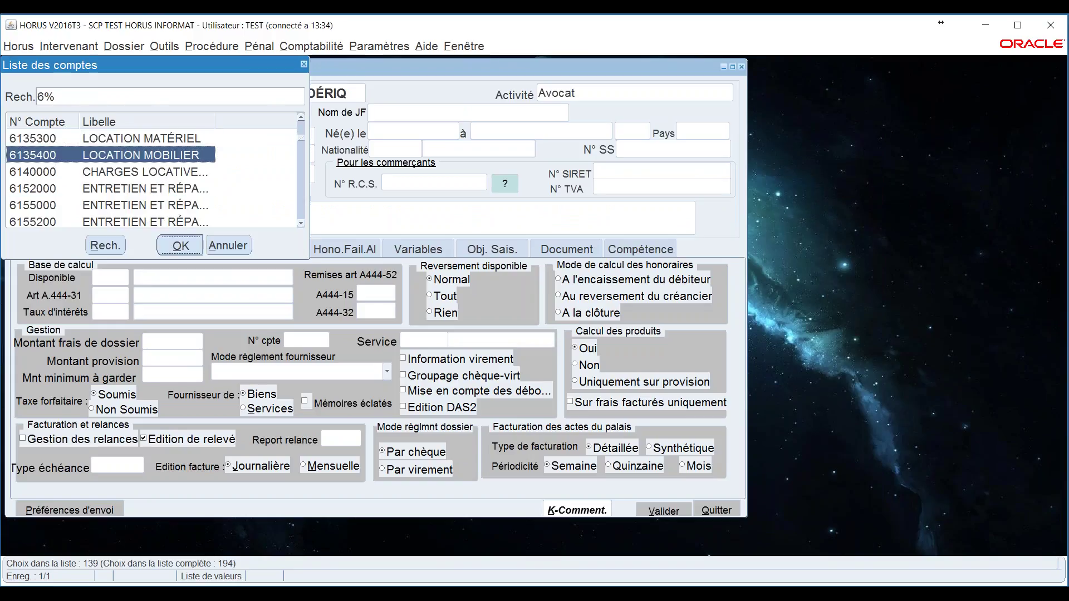
# - Validate and close the party record, and rerun the party search with the same short name
pyautogui.click(679, 509)
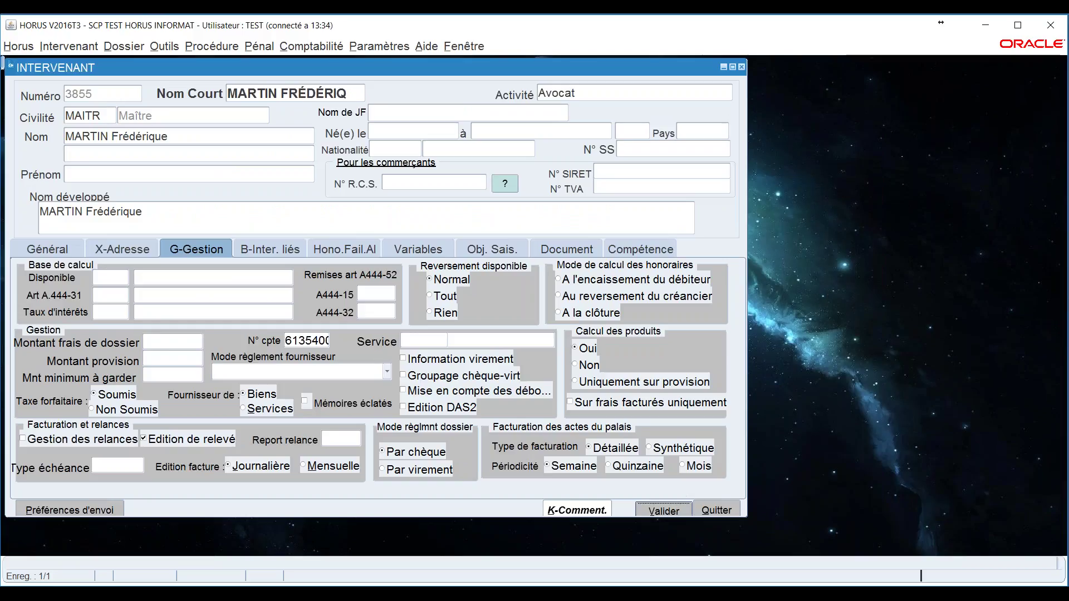
pyautogui.click(708, 510)
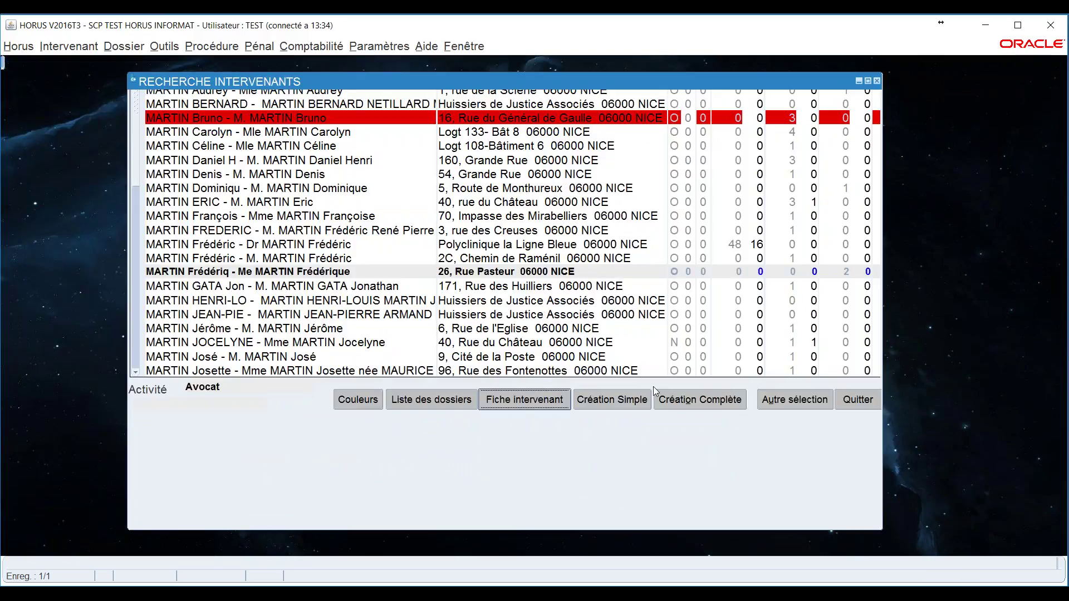
pyautogui.click(782, 405)
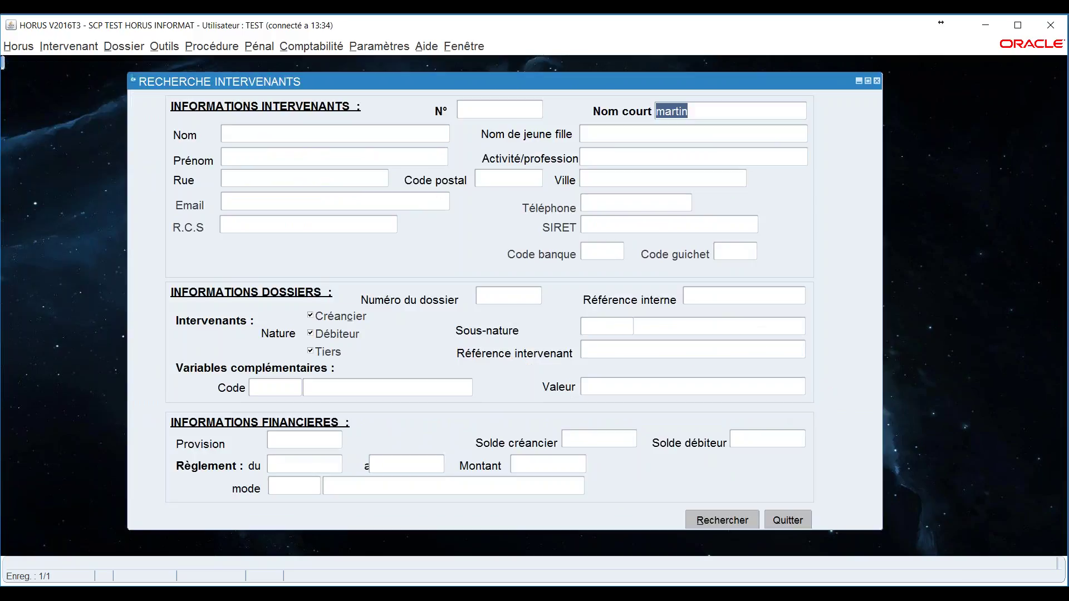
pyautogui.click(742, 526)
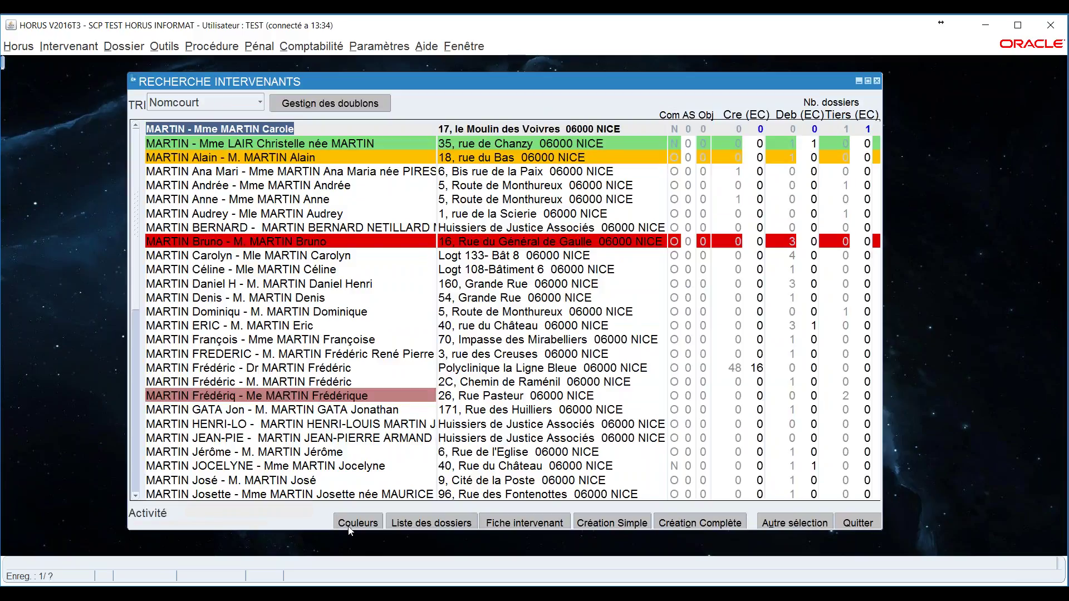
# - Open the colour legend, move it clear of the coloured party names and enlarge it to show the "Fournisseur ou social" entry fully
pyautogui.click(356, 523)
pyautogui.moveTo(333, 294); pyautogui.dragTo(604, 286)
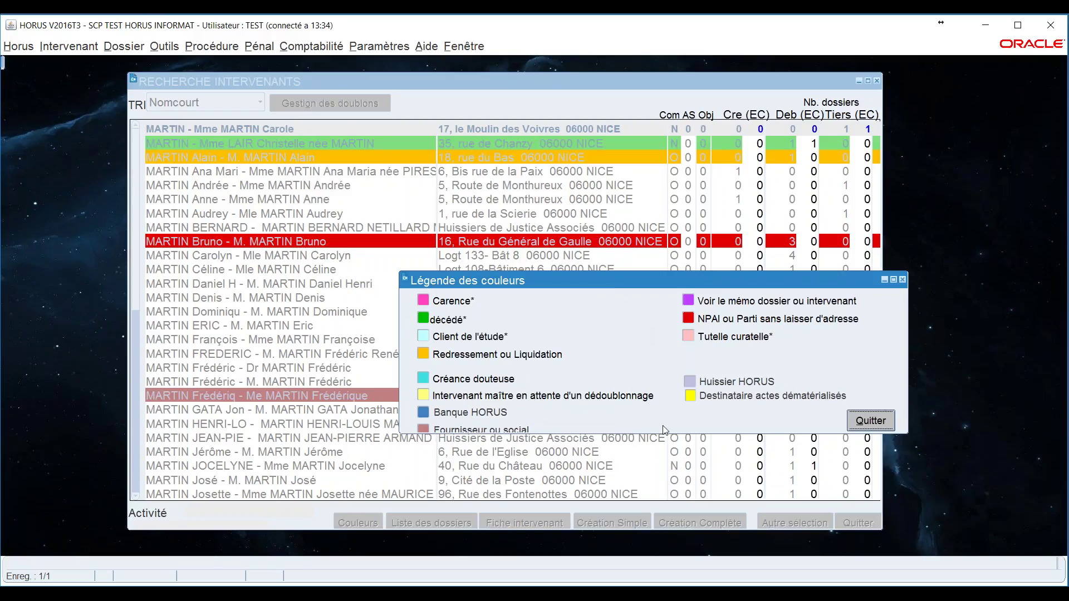
pyautogui.moveTo(664, 433); pyautogui.dragTo(664, 463)
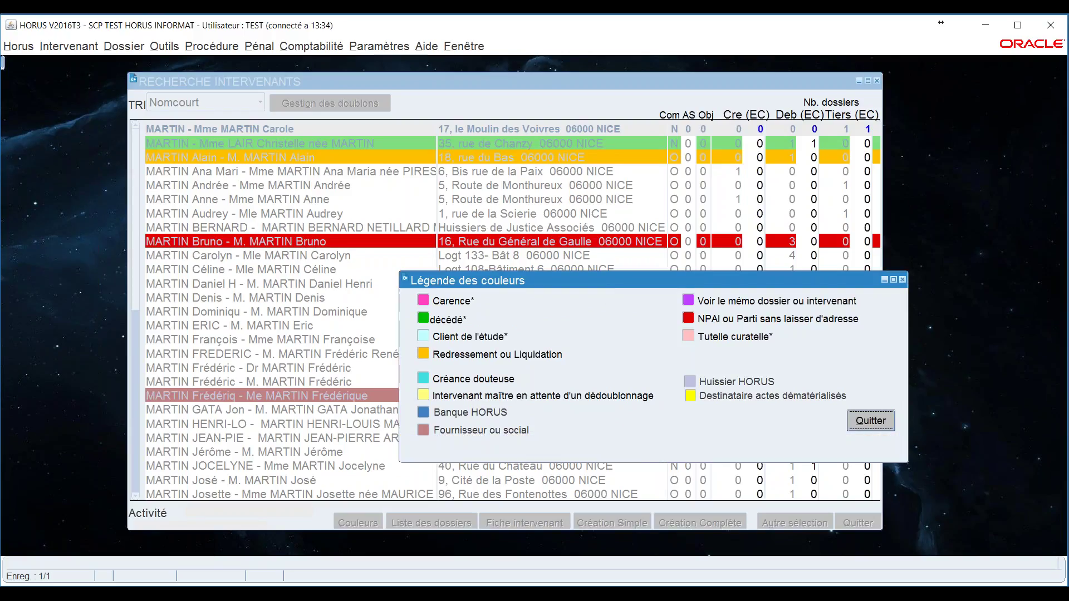